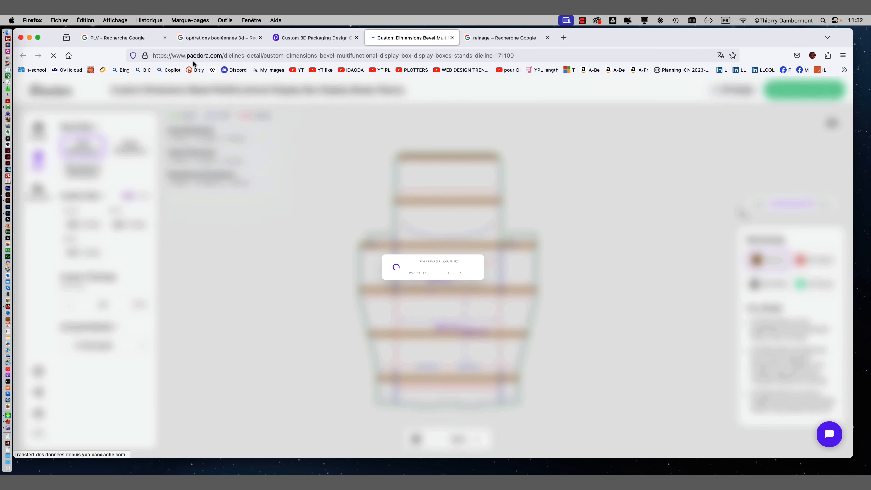
Copy the Pacdora display box dieline address from Firefox, open the page in Safari, and enlarge its window
click(220, 58)
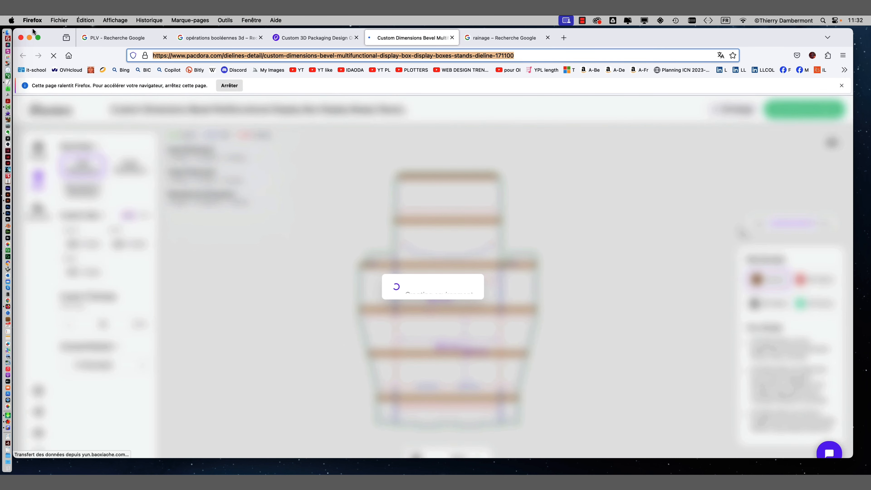
click(29, 37)
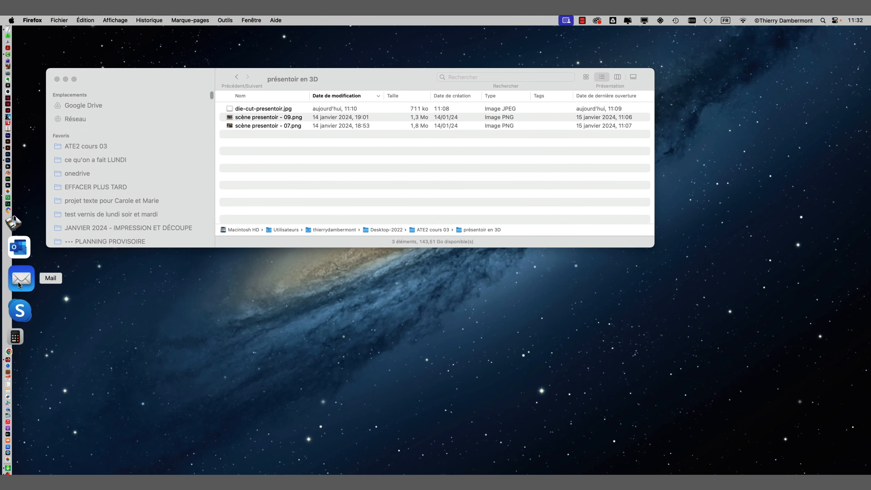
click(17, 315)
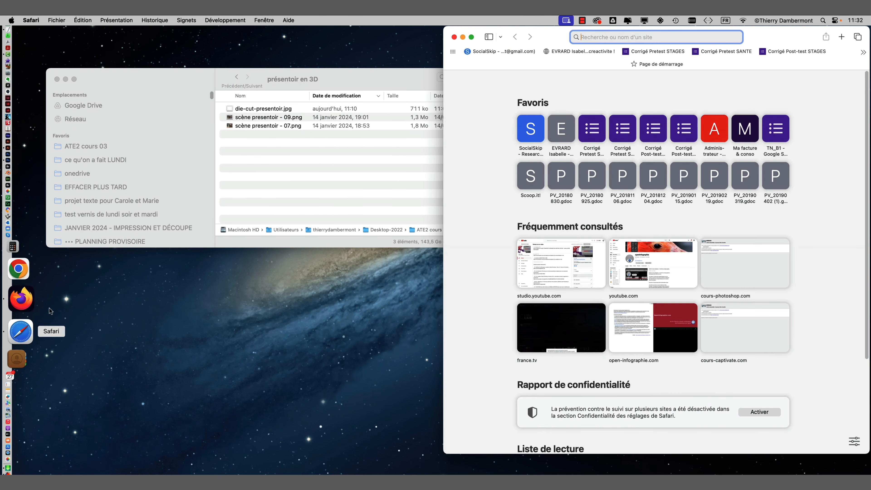
key(super+v)
key(Return)
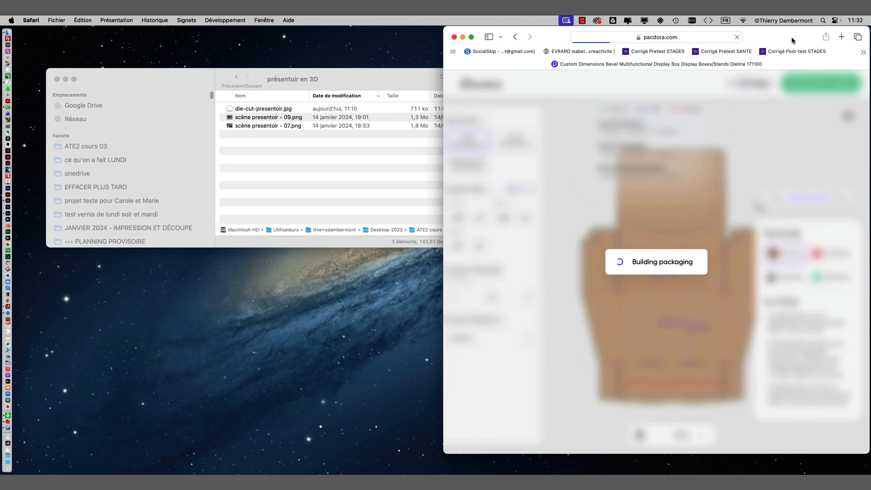
drag(791, 36, 363, 14)
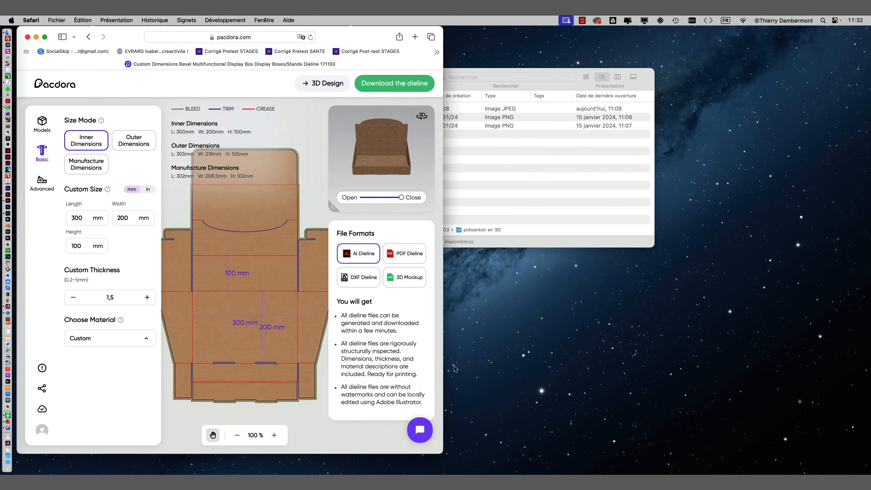
drag(440, 455, 849, 460)
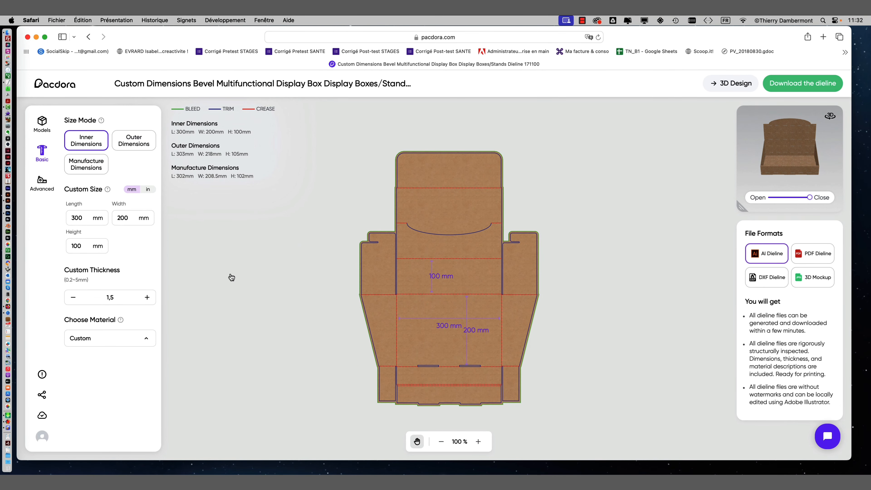
Examine the display box dieline, including its bleed, trim and crease lines, dimensions and material setting
scroll(232, 277, down, 3)
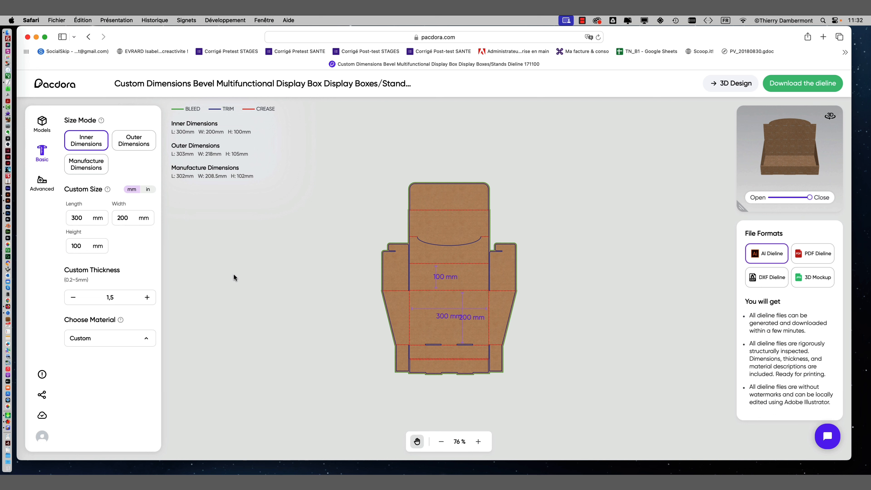
scroll(442, 297, up, 2)
scroll(441, 297, up, 2)
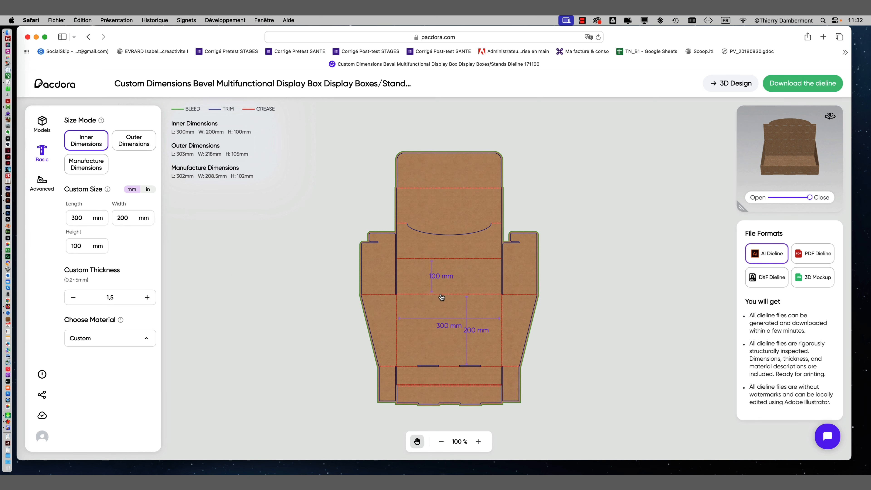
scroll(442, 296, down, 1)
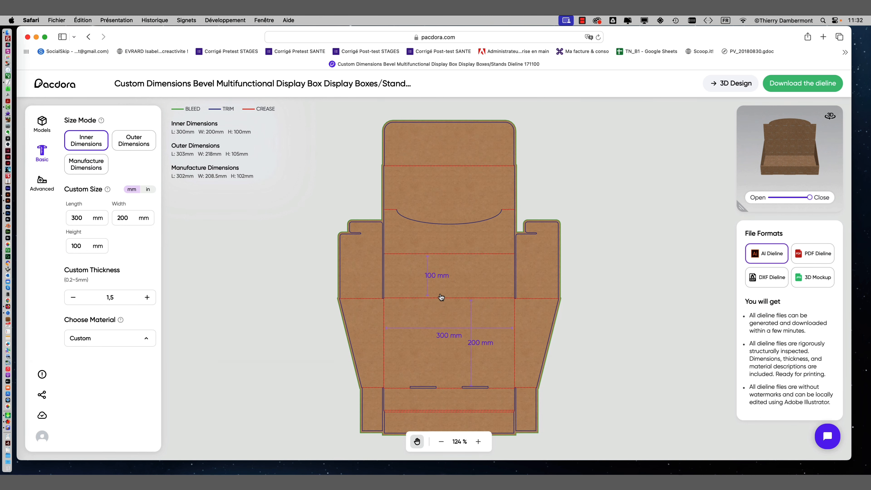
scroll(441, 296, up, 2)
drag(276, 315, 311, 330)
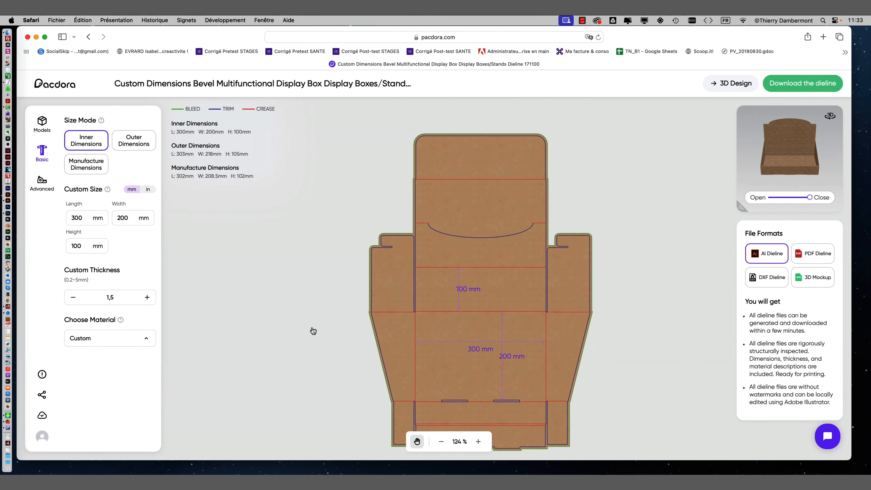
click(144, 342)
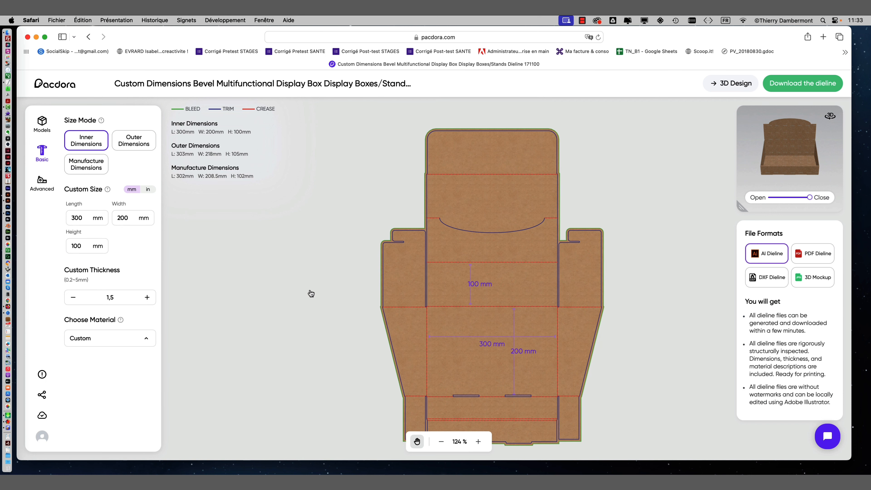
click(150, 340)
scroll(496, 253, up, 2)
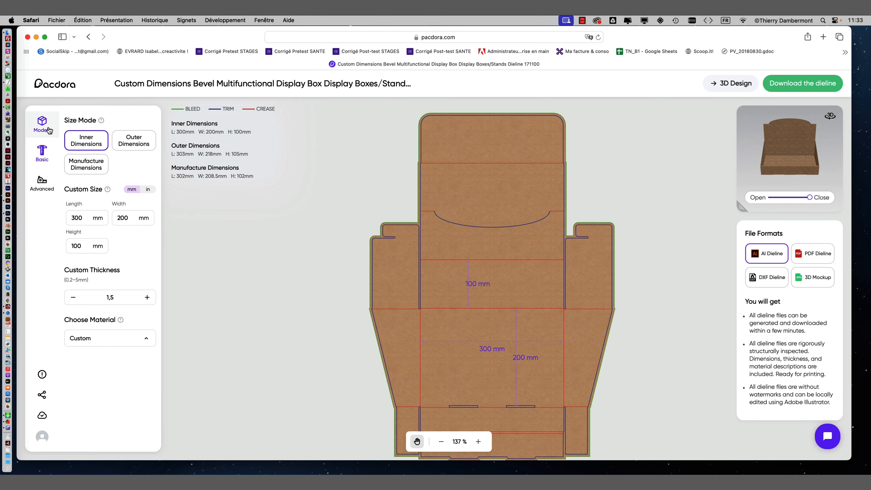
Open the display box dieline as a 3D design and view the whole model from the front
click(727, 83)
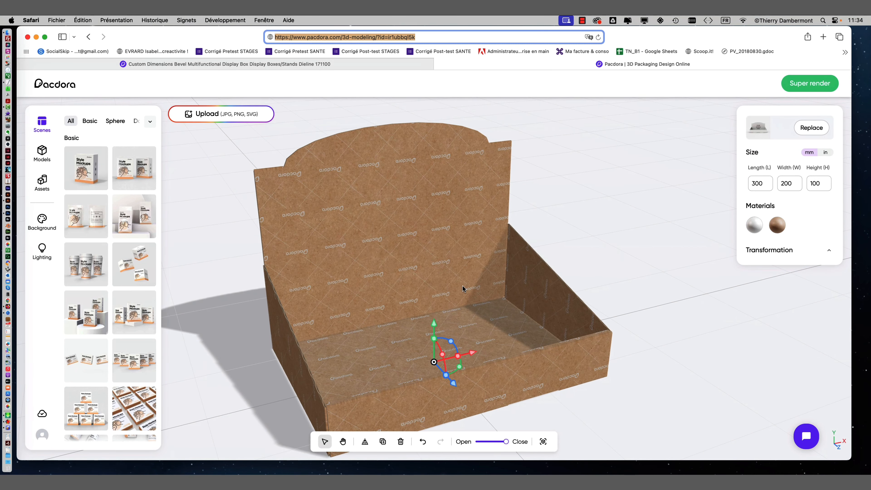
scroll(461, 288, down, 3)
drag(422, 264, 366, 260)
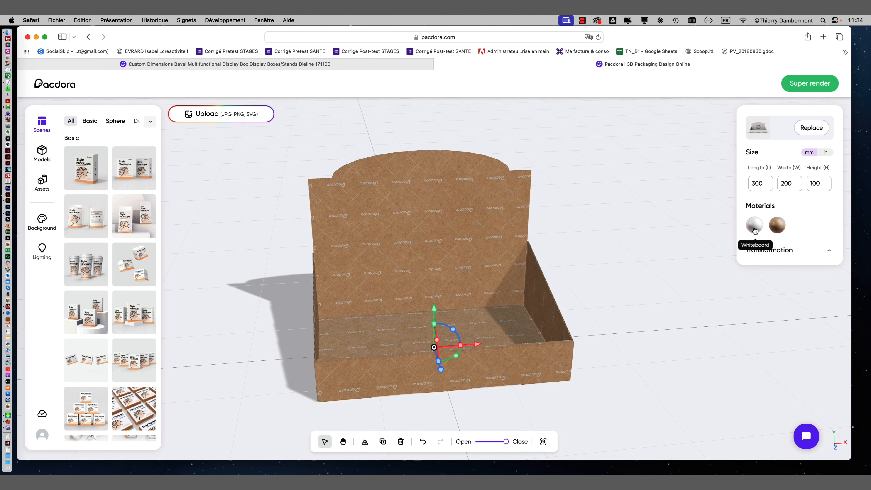
Try the Whiteboard material on the 3D display box and switch back to the brown cardboard material
click(754, 226)
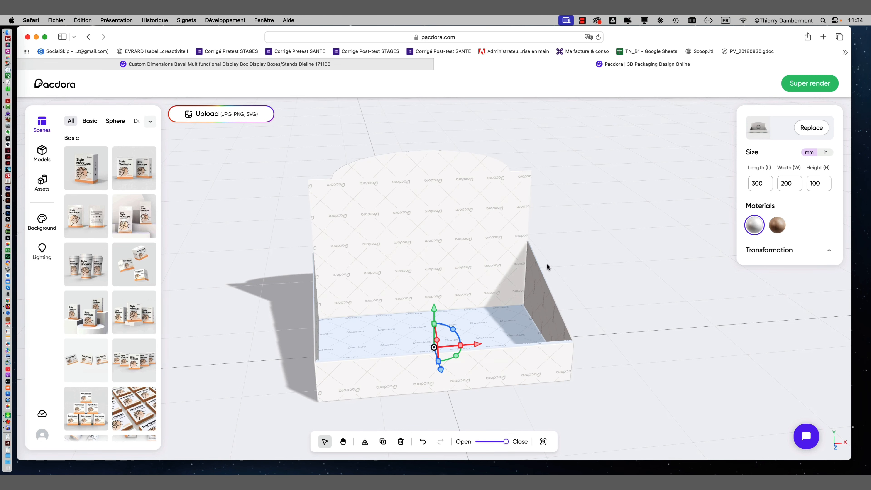
drag(546, 266, 651, 271)
drag(531, 297, 635, 330)
click(776, 226)
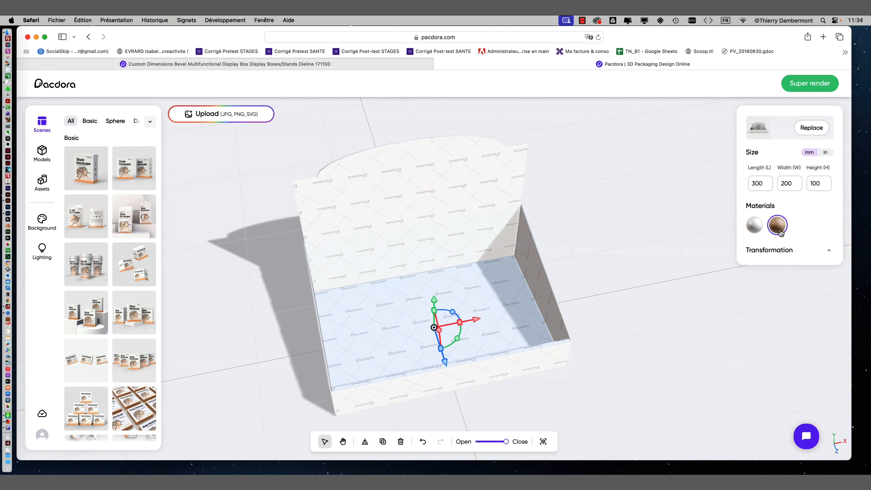
drag(688, 256, 489, 274)
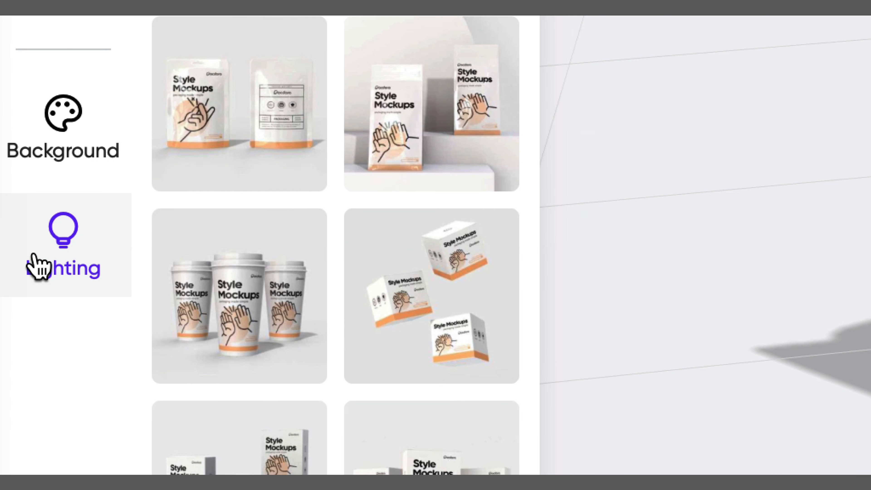
Try the Evening sun, Snow world, Silky moonlight and Skyfire sunset lighting presets on the box, and return to Daylight
click(33, 256)
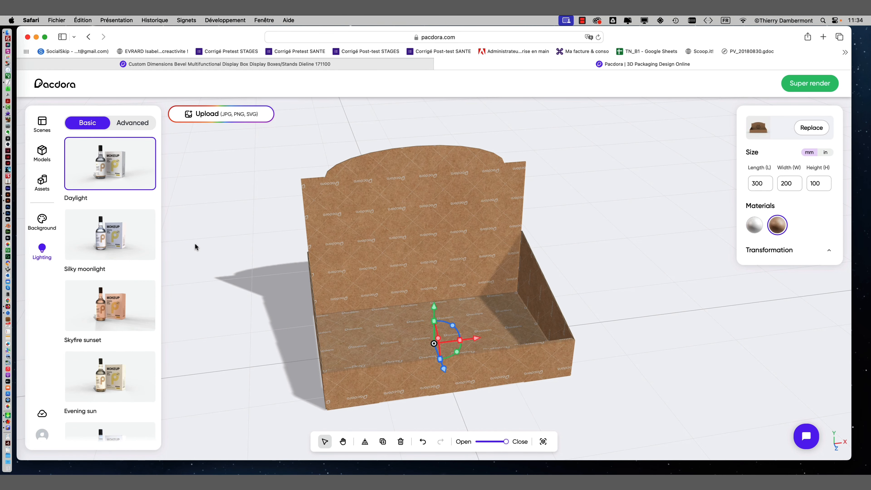
scroll(103, 295, down, 3)
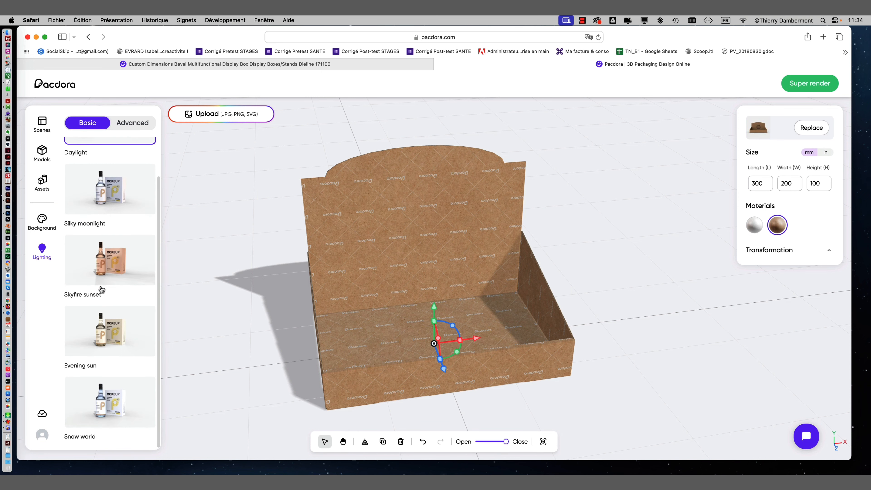
click(100, 334)
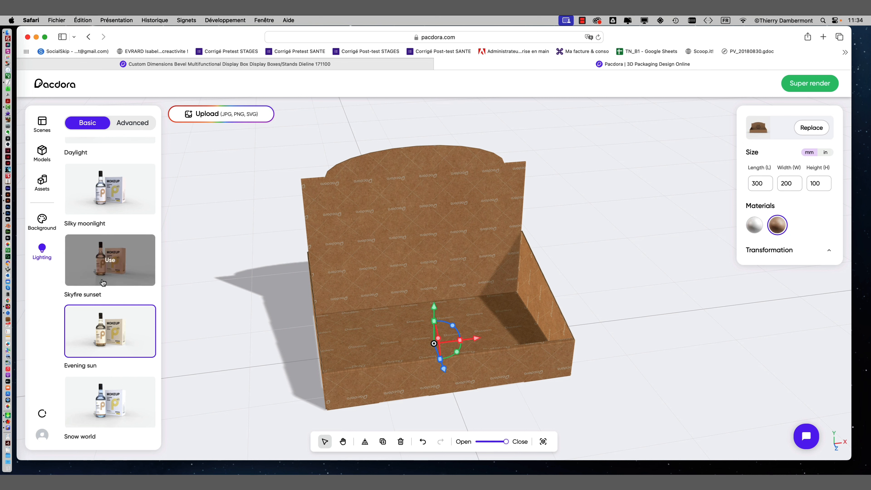
click(99, 394)
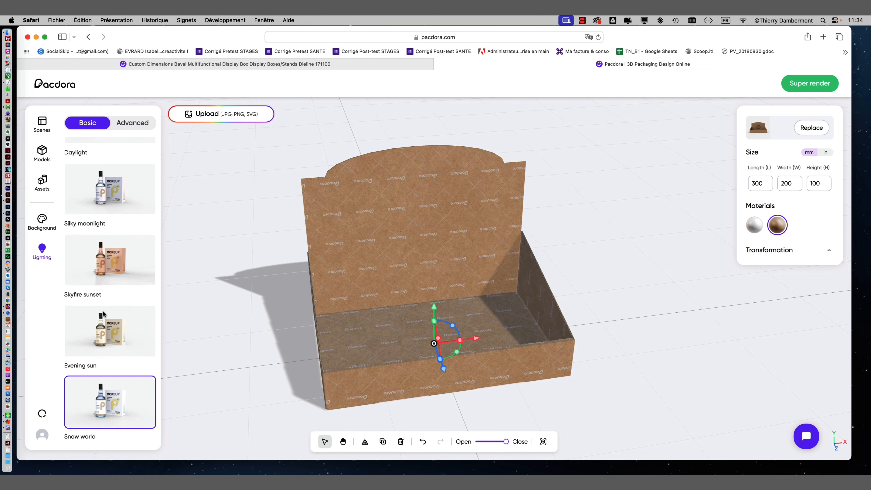
click(114, 189)
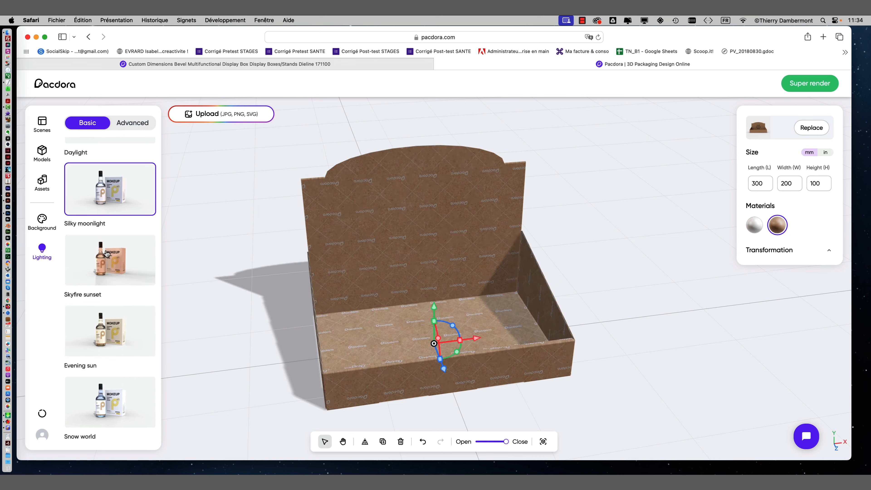
click(107, 254)
scroll(114, 331, up, 3)
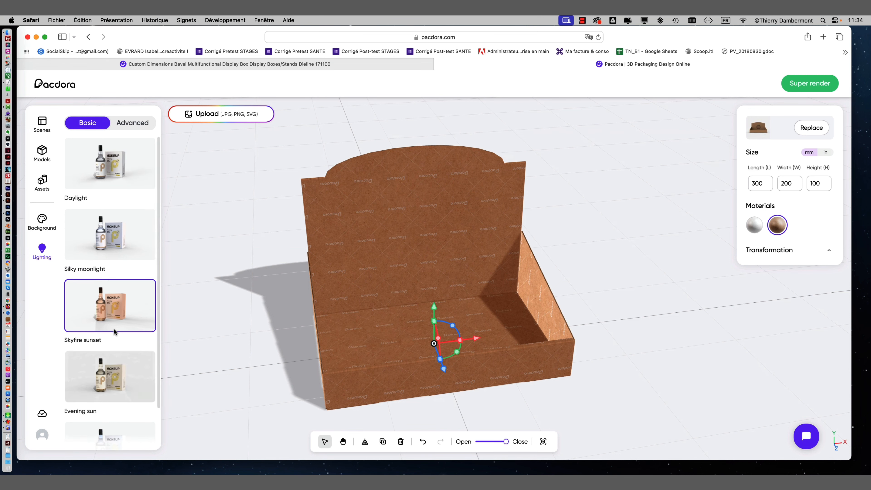
click(114, 271)
click(104, 181)
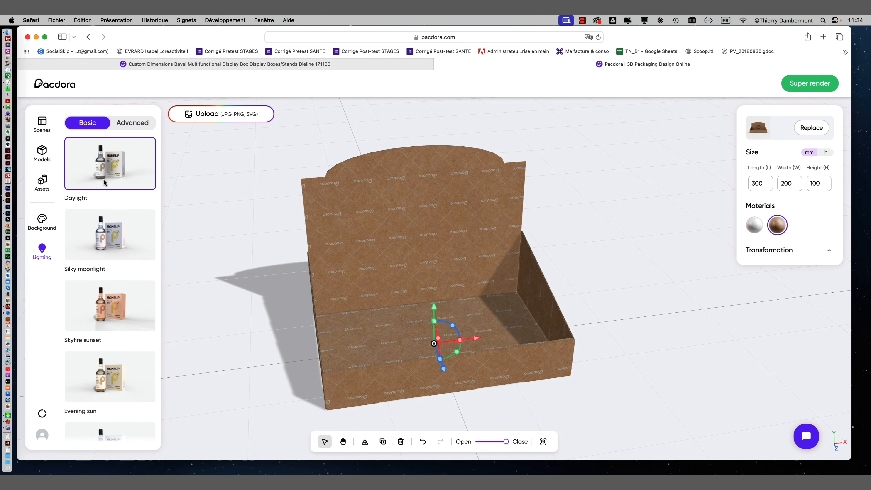
Compare the basic lighting presets on the box again, from Silky moonlight through Snow world, and reapply Daylight
click(108, 237)
click(107, 323)
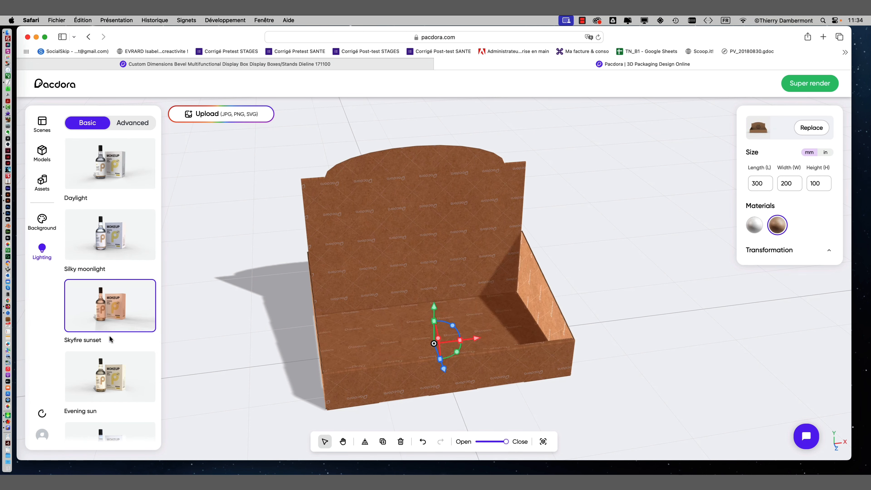
scroll(112, 339, down, 3)
click(115, 340)
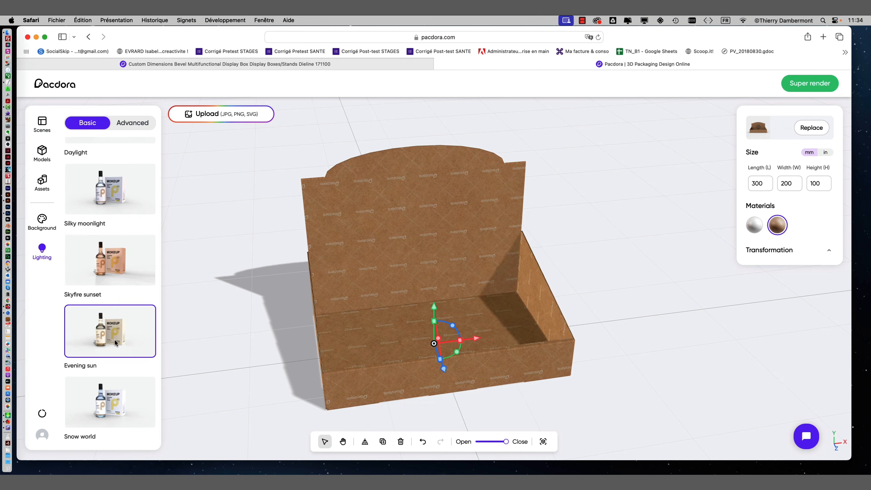
click(109, 402)
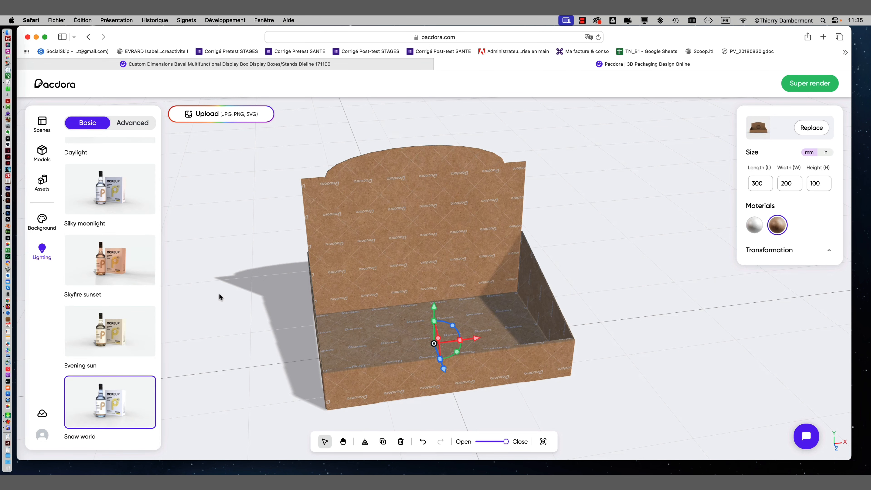
click(109, 331)
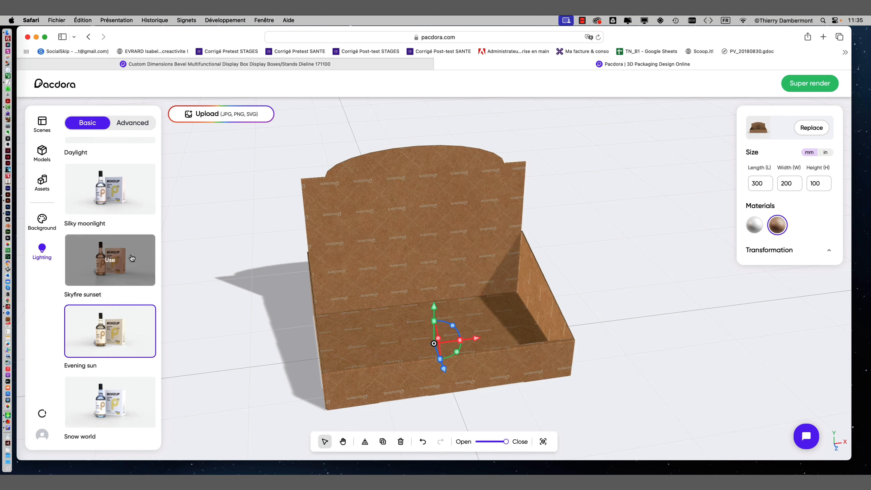
click(110, 261)
click(120, 198)
scroll(110, 240, up, 3)
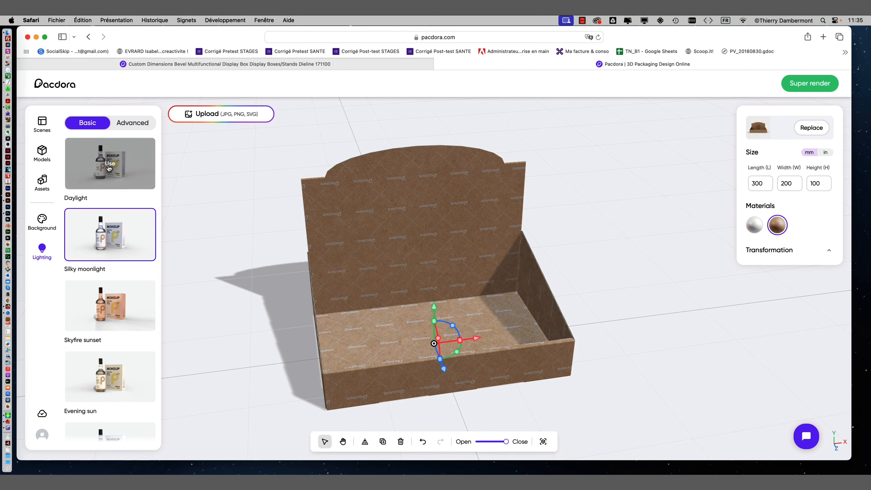
click(108, 188)
mouse_move(113, 253)
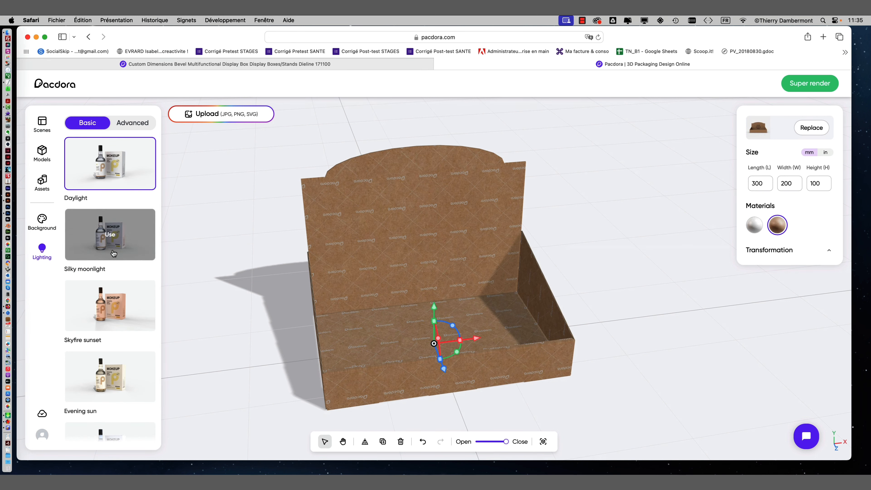
Set the display box's height to 200 mm and view the whole resized model
drag(281, 240, 429, 208)
drag(515, 344, 498, 304)
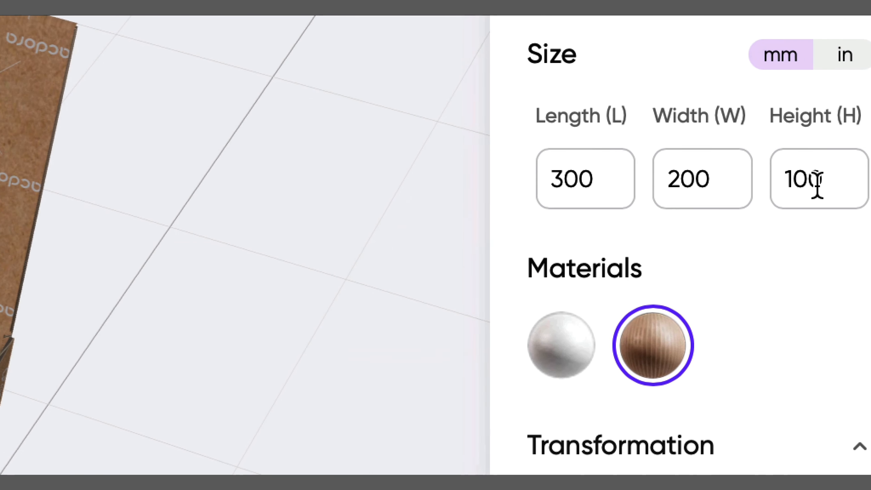
click(821, 183)
double_click(794, 184)
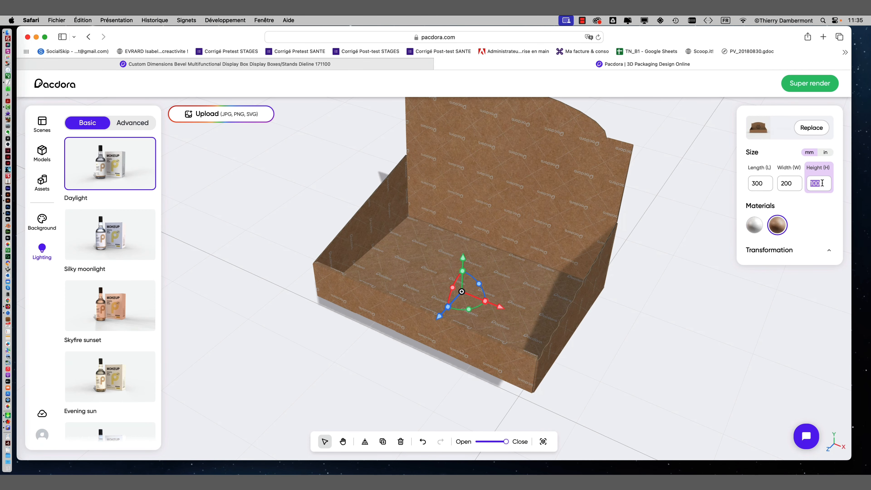
text(2)
key(Return)
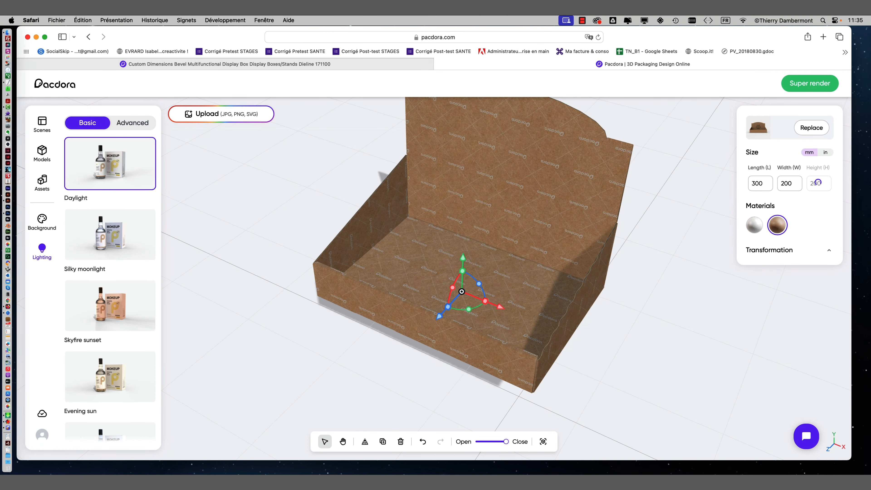
scroll(628, 207, down, 5)
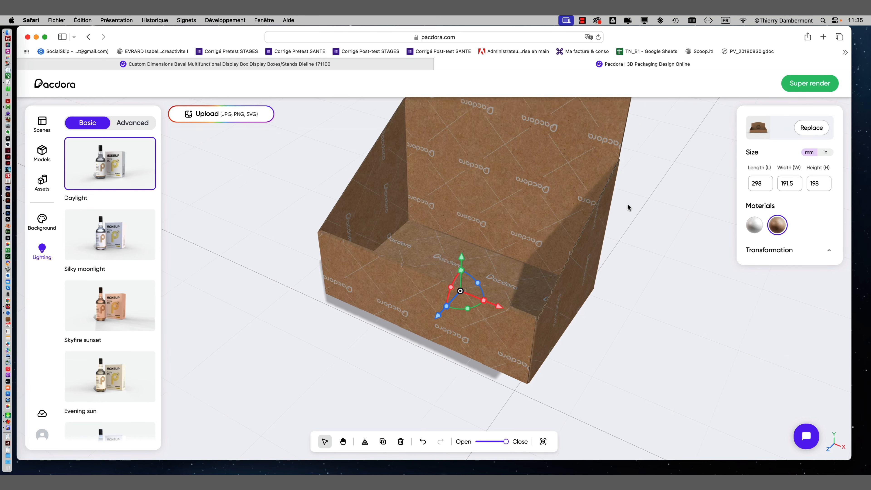
scroll(627, 208, down, 2)
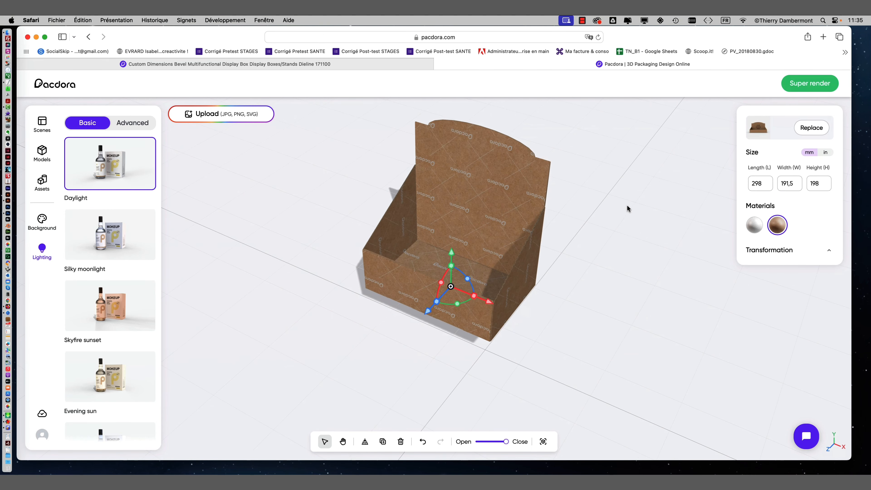
Increase the display box's height to about 300 mm and view the taller model from several angles
drag(594, 223, 474, 137)
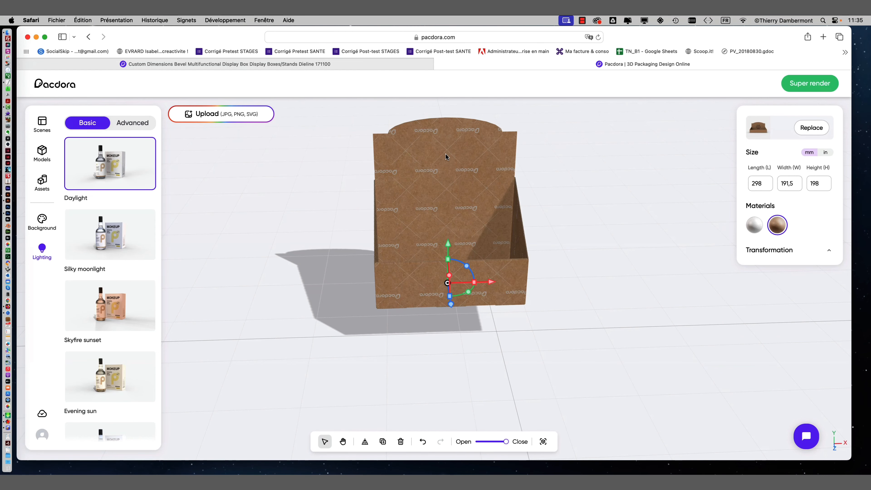
drag(445, 156, 423, 151)
click(825, 184)
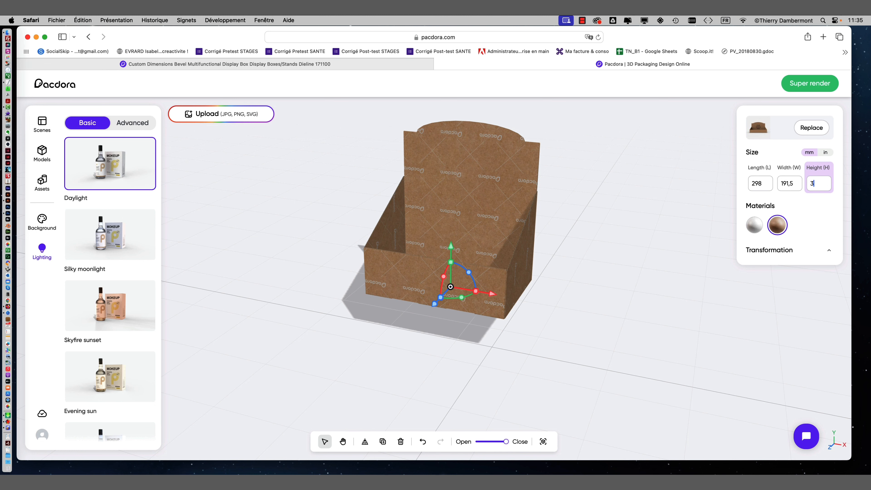
key(Return)
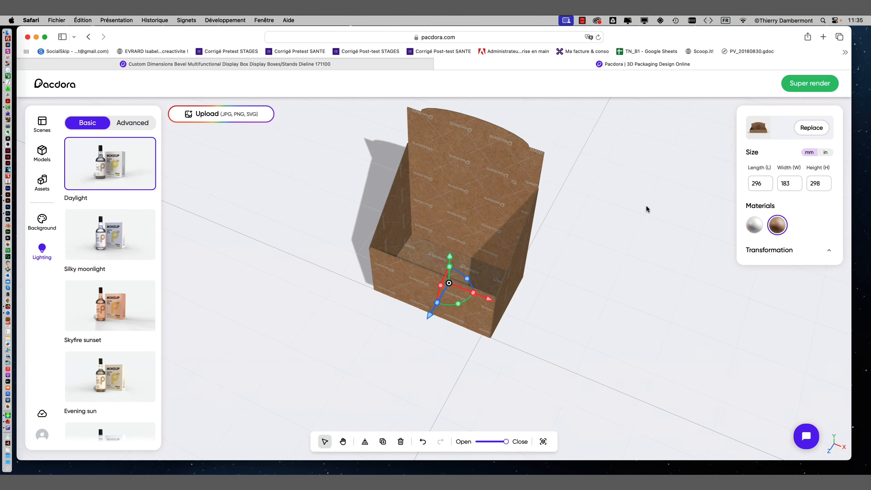
drag(644, 206, 618, 191)
mouse_move(556, 233)
mouse_down()
mouse_move(606, 254)
mouse_move(595, 260)
mouse_move(591, 247)
mouse_move(570, 275)
mouse_move(547, 246)
mouse_move(546, 227)
mouse_move(608, 223)
mouse_move(614, 241)
mouse_move(595, 273)
mouse_move(544, 271)
mouse_move(531, 259)
mouse_move(580, 247)
mouse_move(591, 251)
mouse_move(588, 267)
mouse_move(564, 265)
mouse_move(564, 243)
mouse_up()
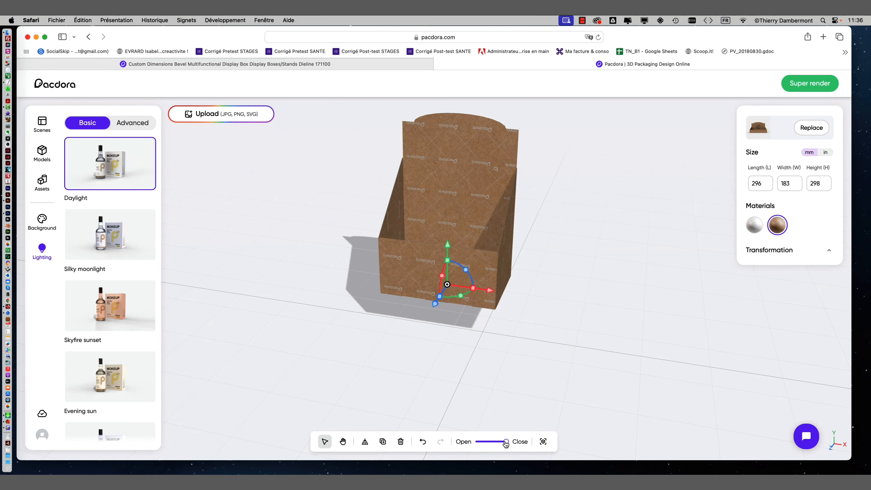
Unfold the 3D display box completely into a flat sheet and view it from another side
drag(505, 443, 474, 444)
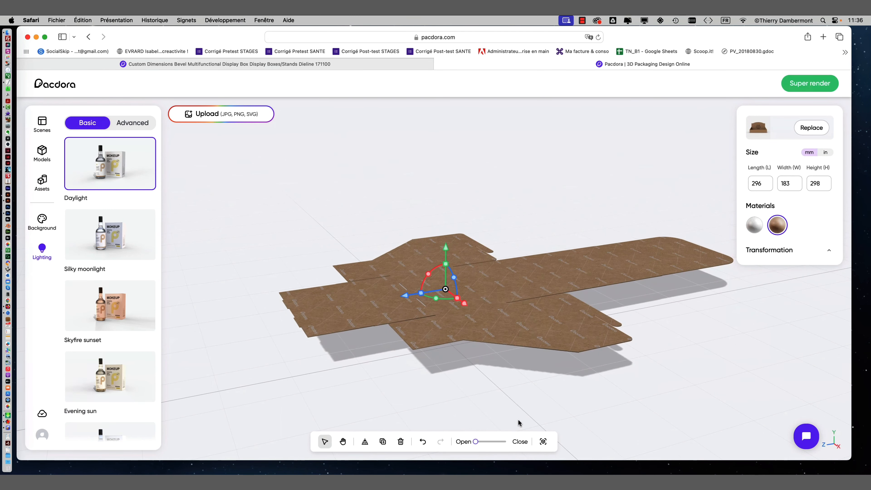
mouse_move(477, 443)
mouse_down()
mouse_move(515, 445)
mouse_move(476, 444)
mouse_up()
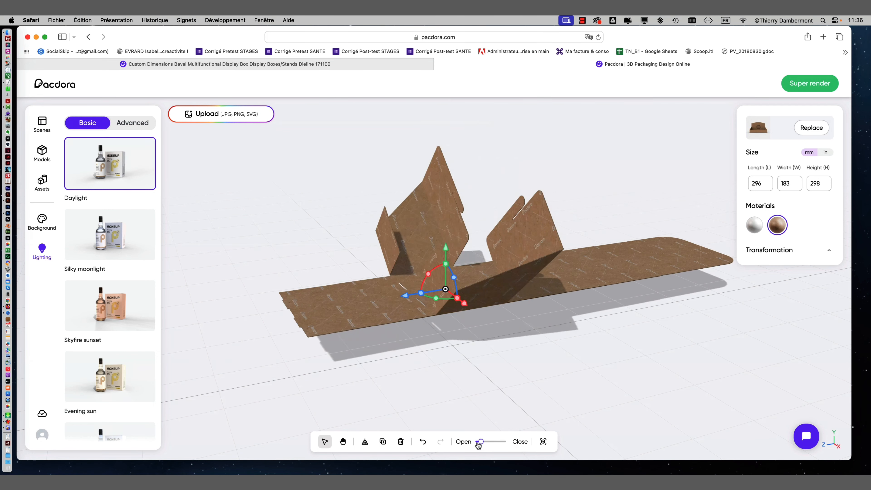
drag(439, 368, 548, 377)
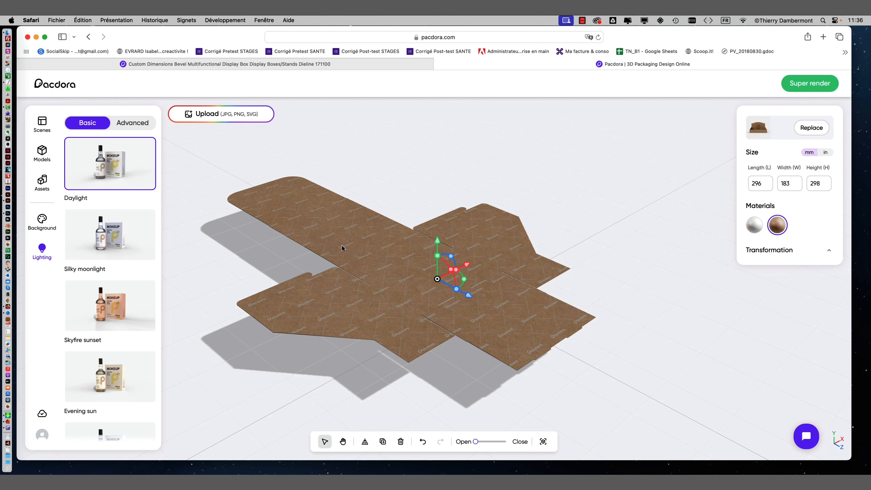
Compare the unfolded 3D model with the template's dieline and examine the bleed, trim and crease lines up close
click(305, 65)
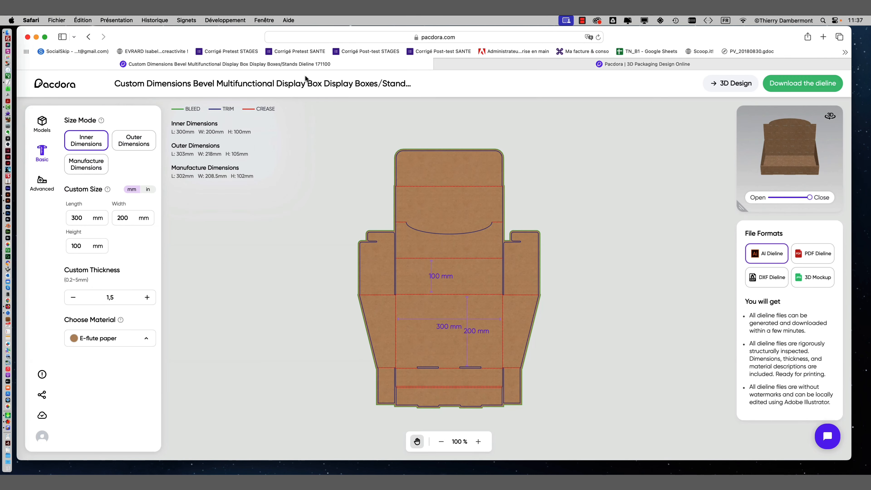
click(541, 60)
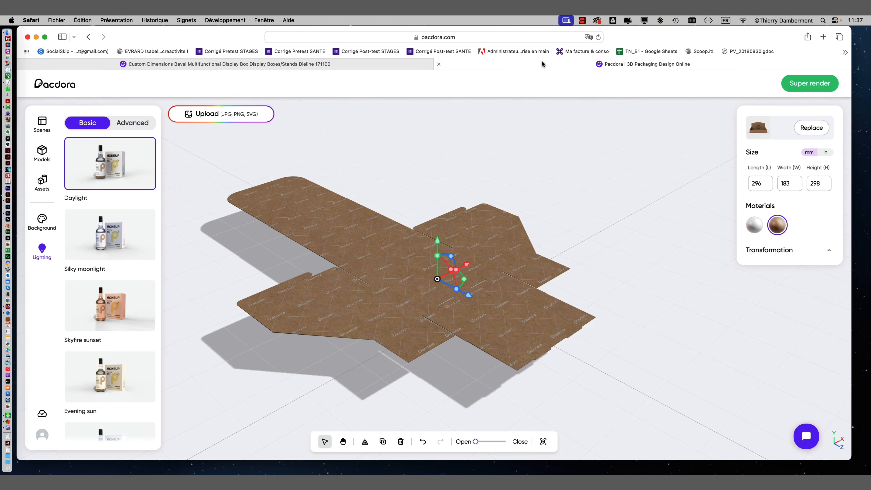
click(308, 65)
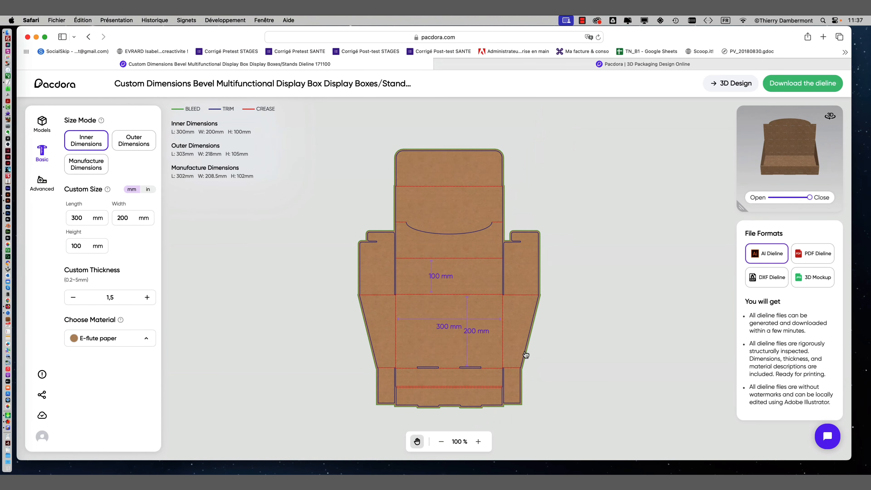
scroll(403, 157, up, 5)
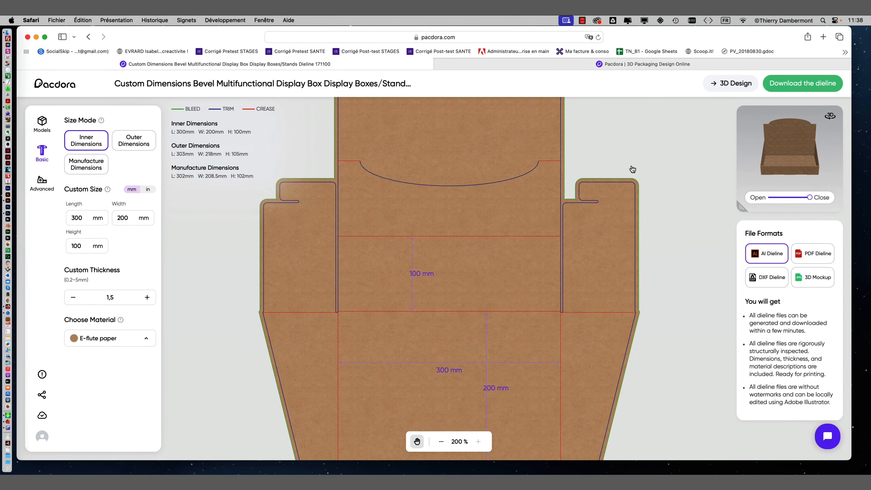
scroll(632, 169, down, 5)
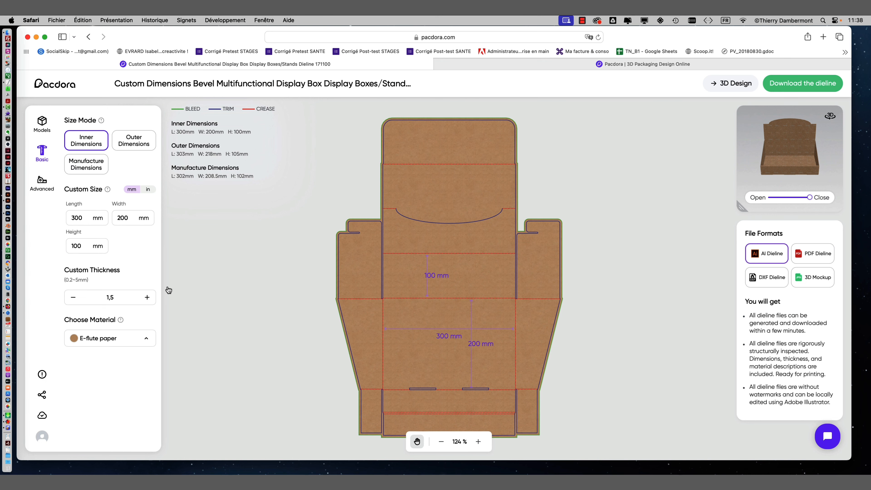
Try White card board and Dark Kraft paper as the dieline's material
click(124, 339)
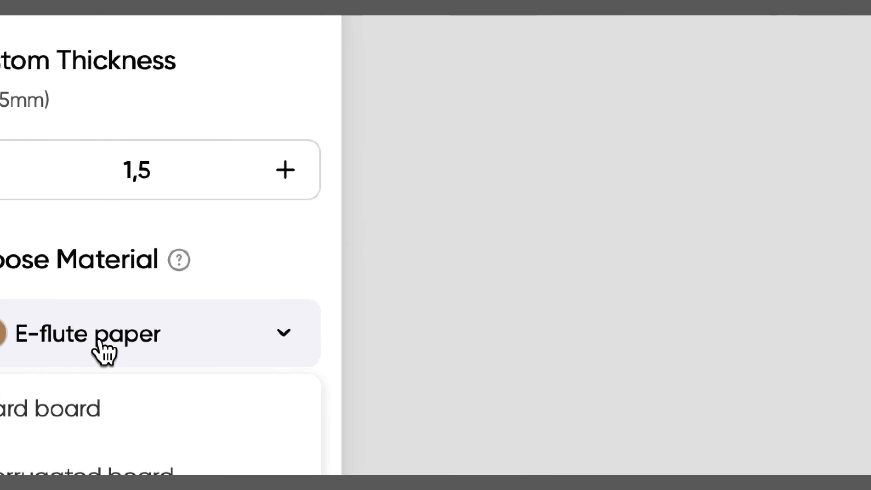
mouse_move(76, 354)
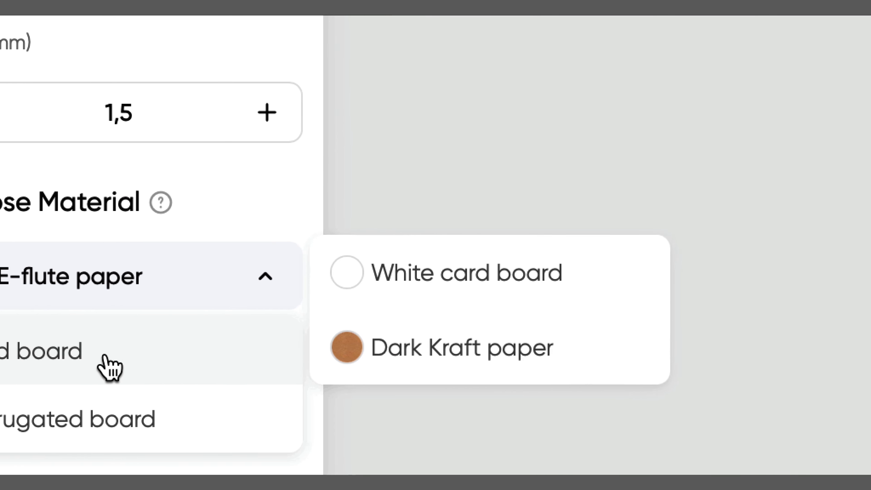
click(158, 345)
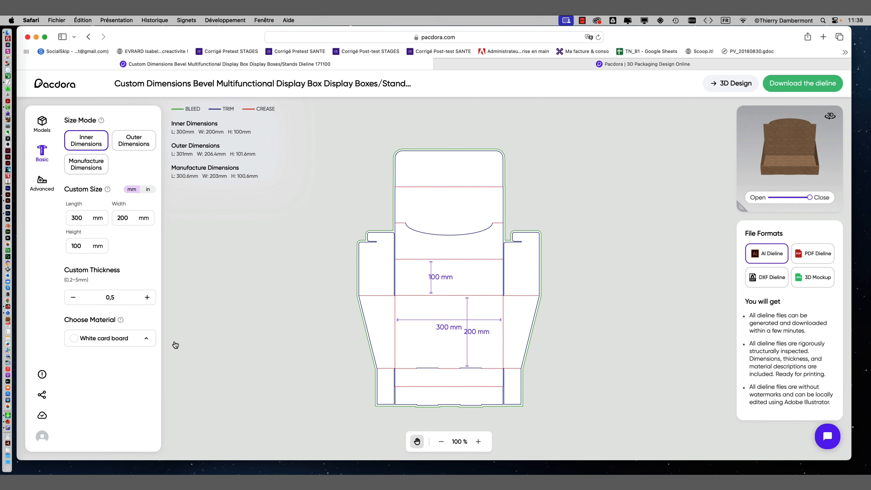
click(136, 345)
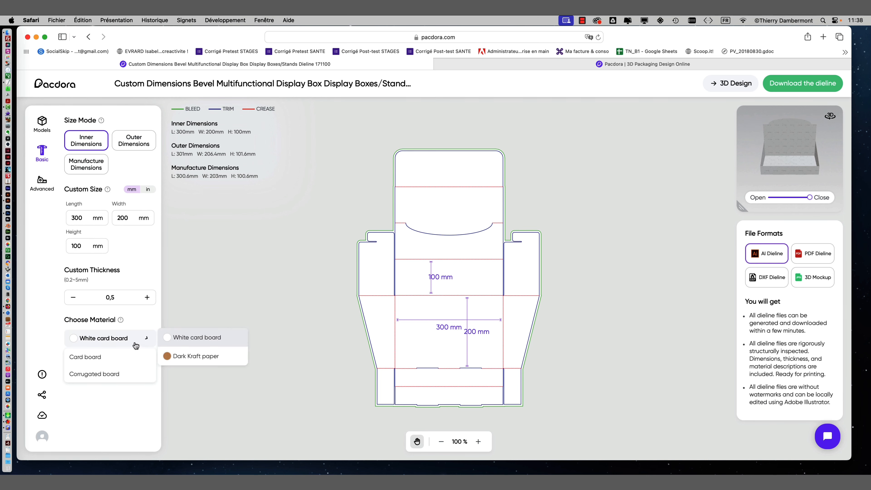
click(185, 357)
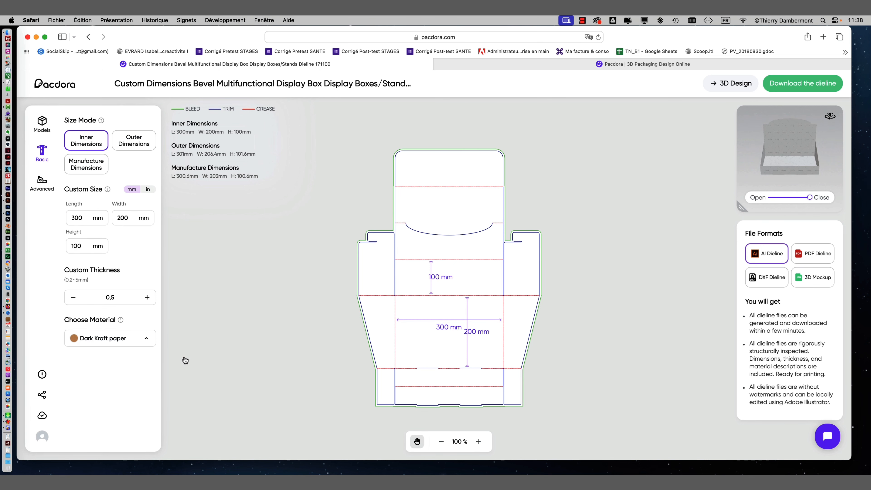
Try the corrugated F-flute paper on the dieline and inspect its slots and crease lines up close
click(144, 344)
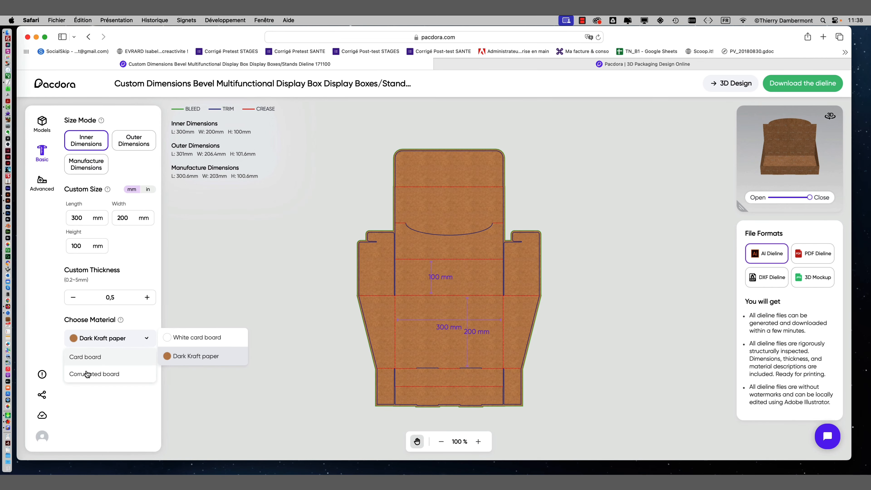
mouse_move(89, 375)
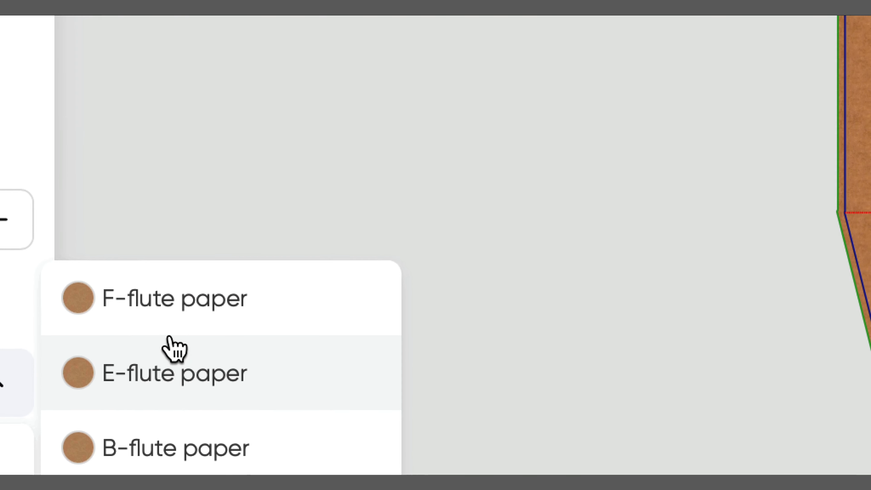
click(168, 314)
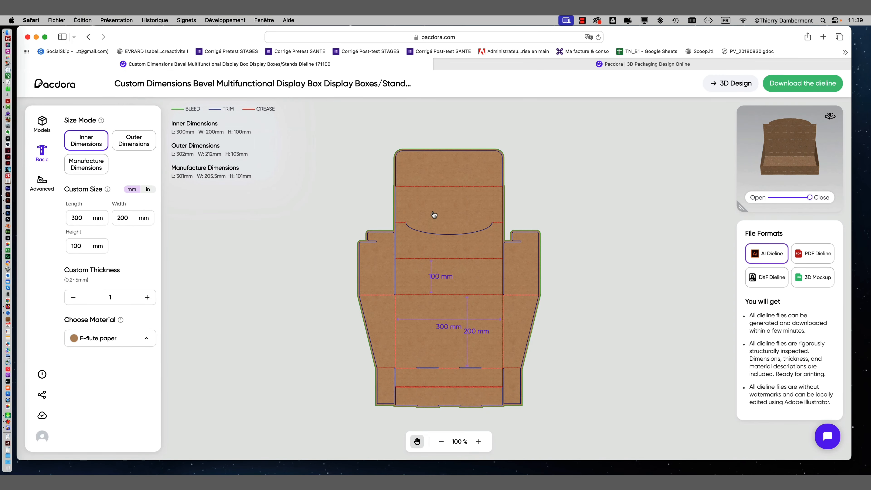
scroll(432, 215, up, 5)
scroll(391, 221, up, 2)
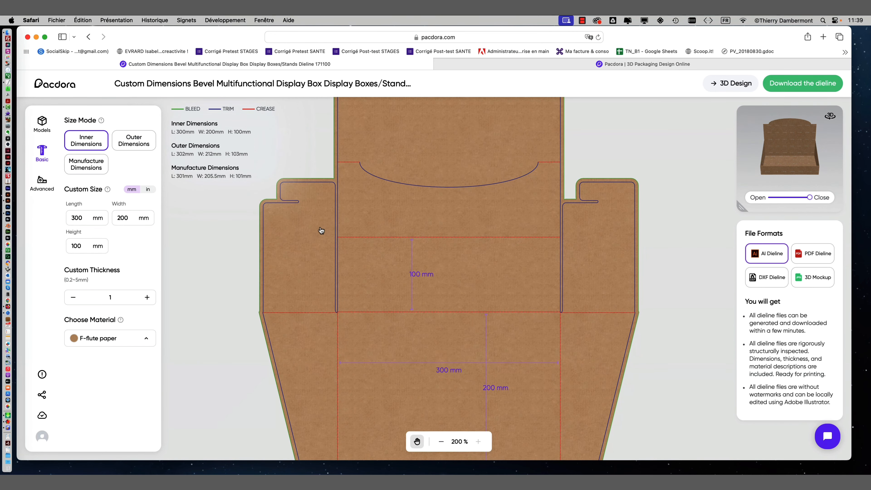
Set the dieline's material to the corrugated BE-flute paper
click(122, 340)
mouse_move(117, 374)
click(204, 377)
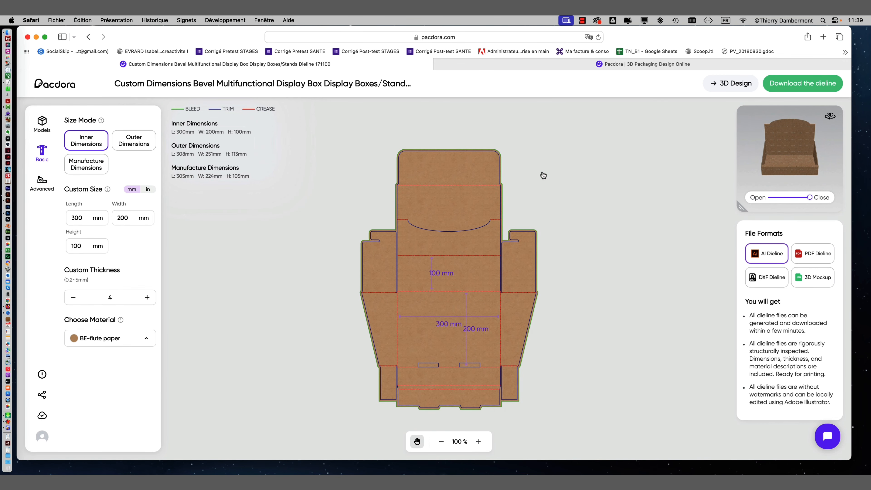
Compare the unfolded 3D model with the BE-flute paper dieline
click(632, 66)
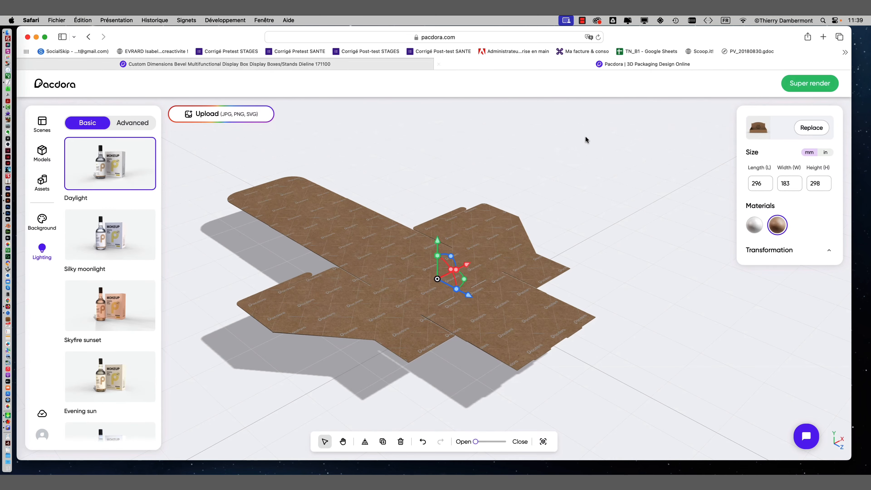
drag(498, 238, 678, 291)
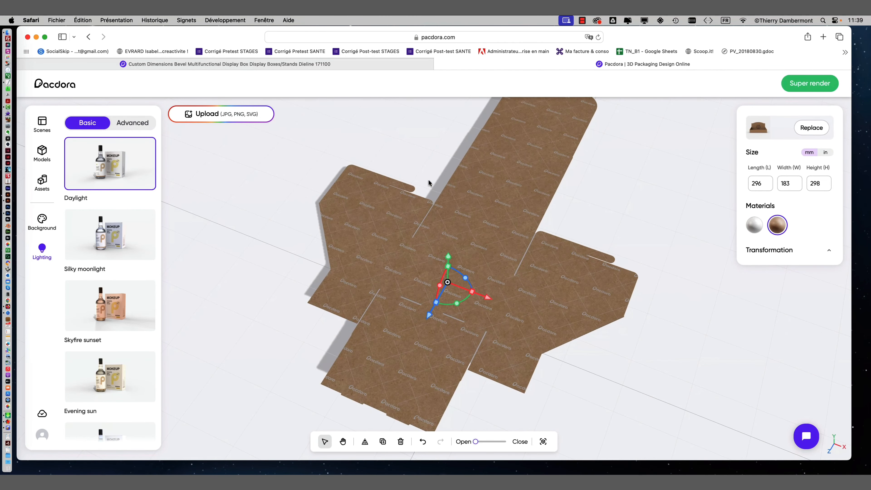
click(284, 65)
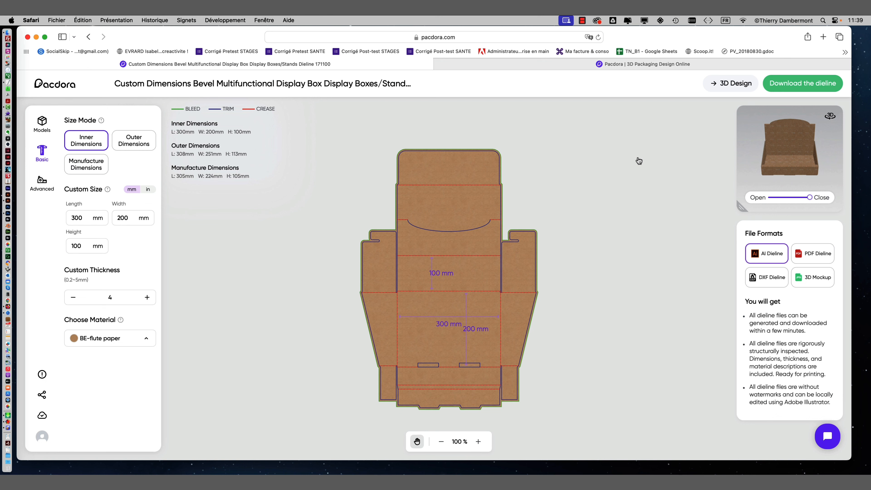
Return to the 3D design and fold the display box fully closed
click(606, 67)
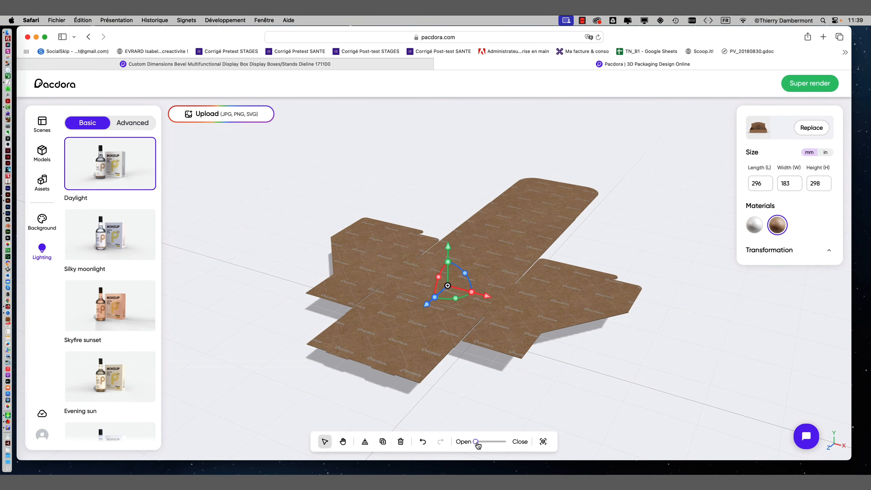
drag(477, 443, 512, 444)
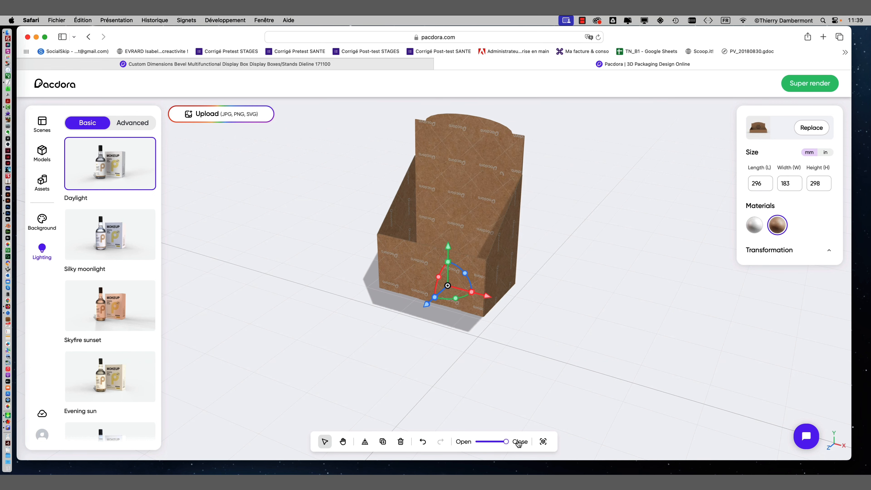
click(518, 442)
View the folded display box from several angles and lift it above the floor grid
drag(527, 267, 535, 238)
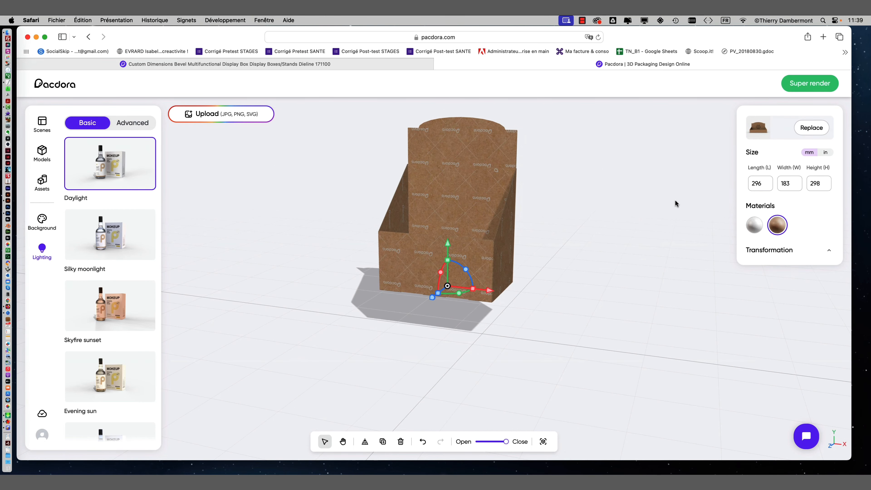
scroll(483, 169, up, 3)
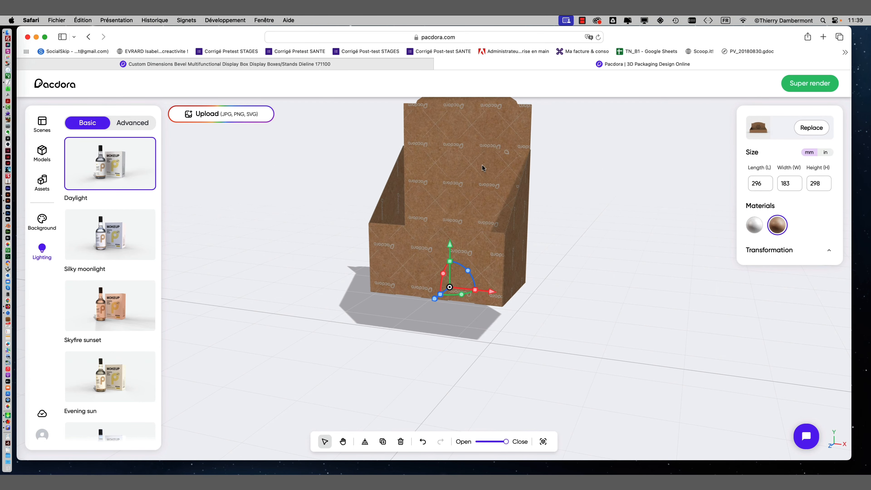
drag(473, 183, 465, 208)
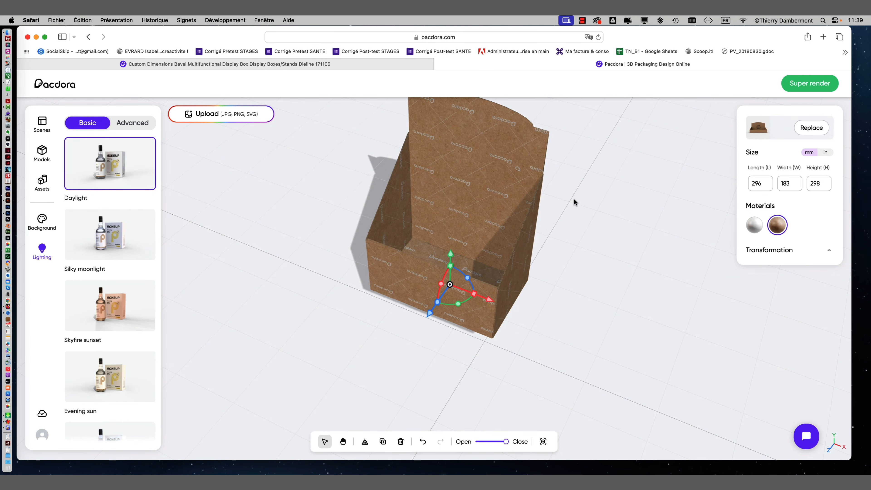
scroll(575, 203, down, 5)
scroll(575, 201, up, 3)
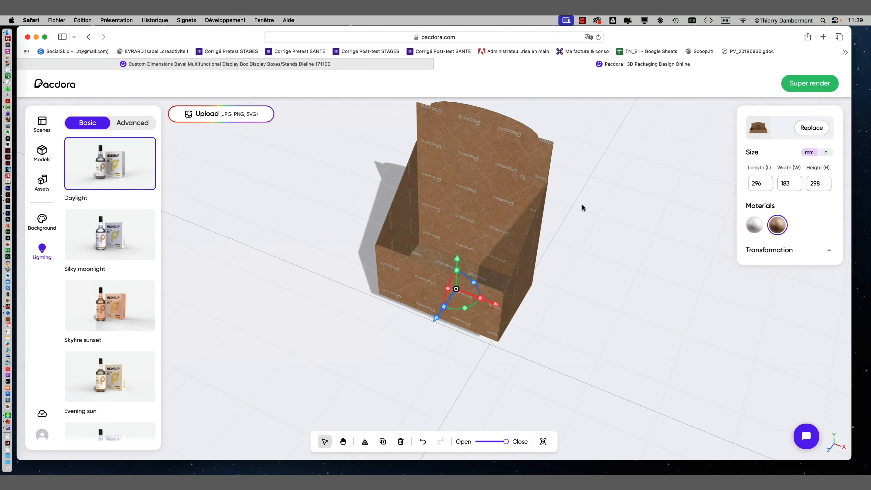
drag(571, 205, 585, 220)
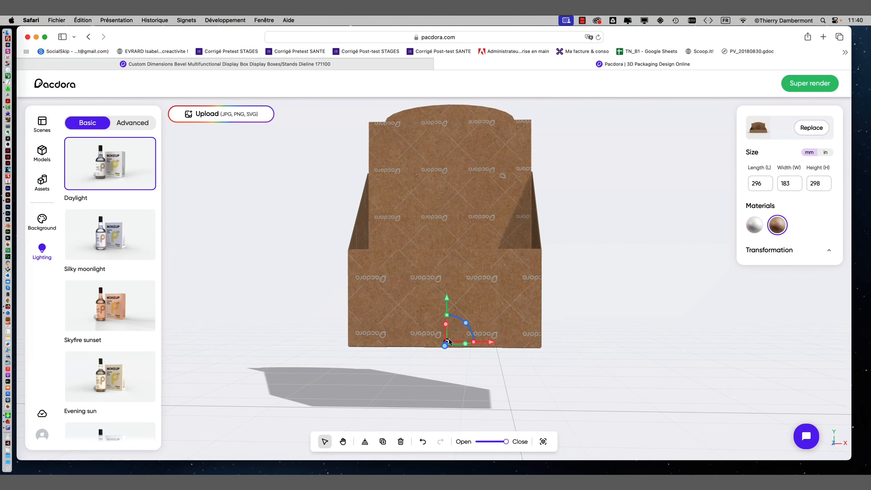
Scale the whole display box up and down, ending well below its original size, and view it from the side
scroll(447, 341, down, 2)
scroll(447, 342, up, 5)
scroll(447, 342, down, 5)
scroll(447, 341, up, 5)
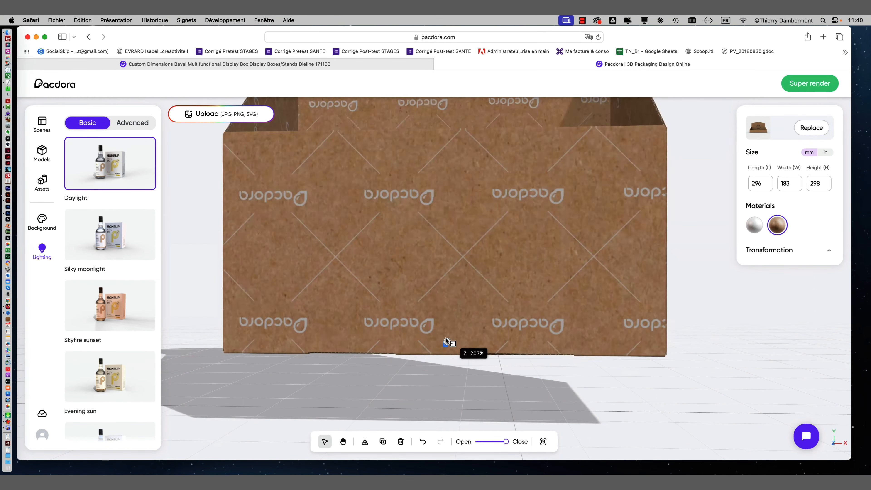
scroll(447, 341, down, 5)
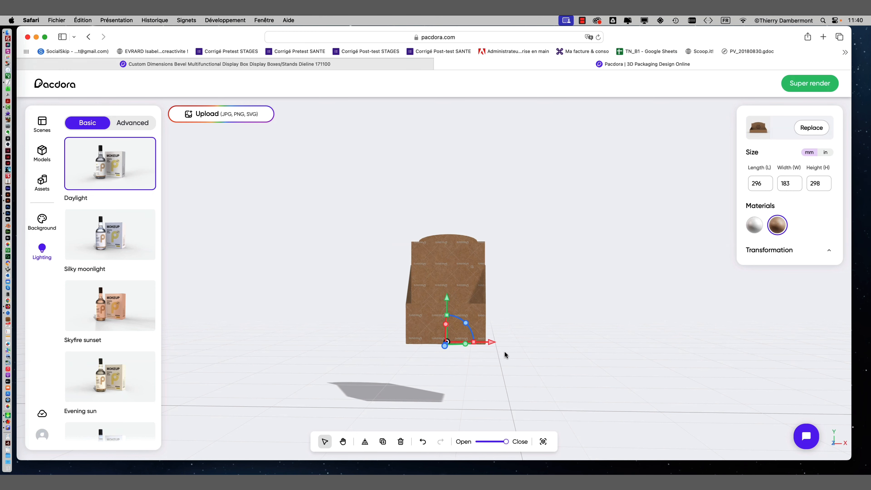
drag(504, 355, 464, 355)
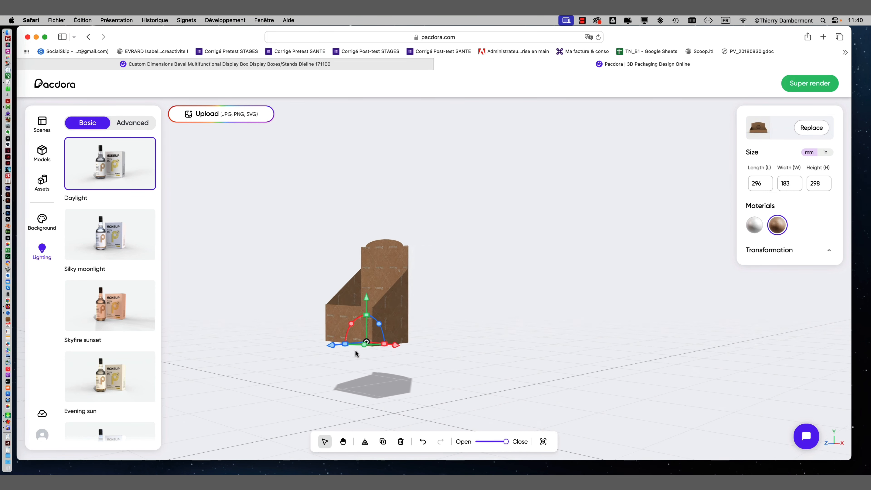
Move the reduced display box down and to its front side, and inspect it up close from above
scroll(355, 351, up, 1)
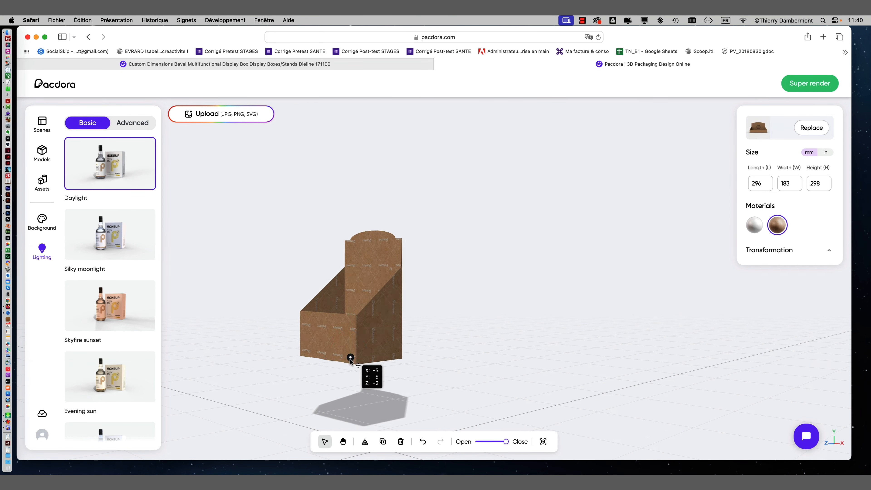
drag(350, 358, 273, 416)
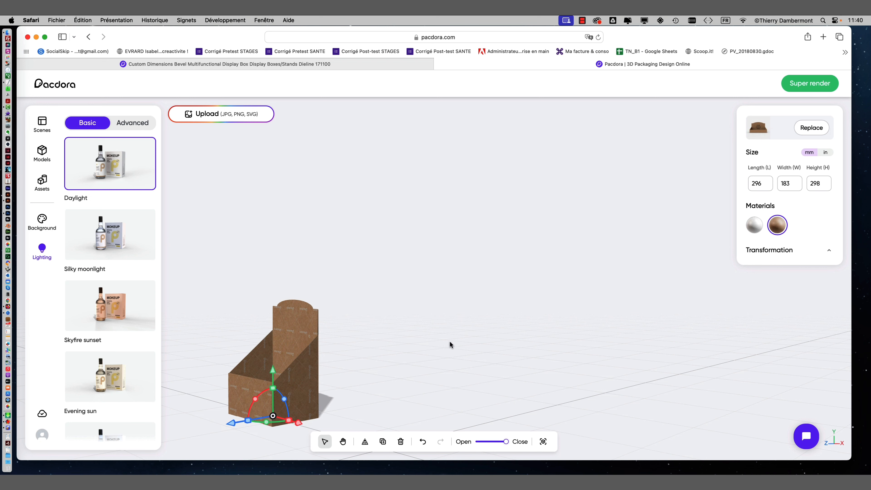
drag(423, 332, 546, 264)
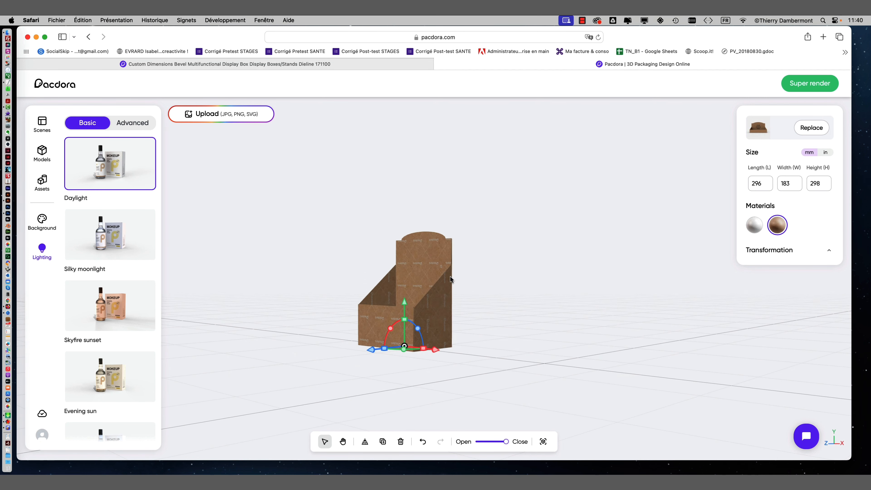
scroll(438, 274, up, 5)
scroll(423, 276, up, 5)
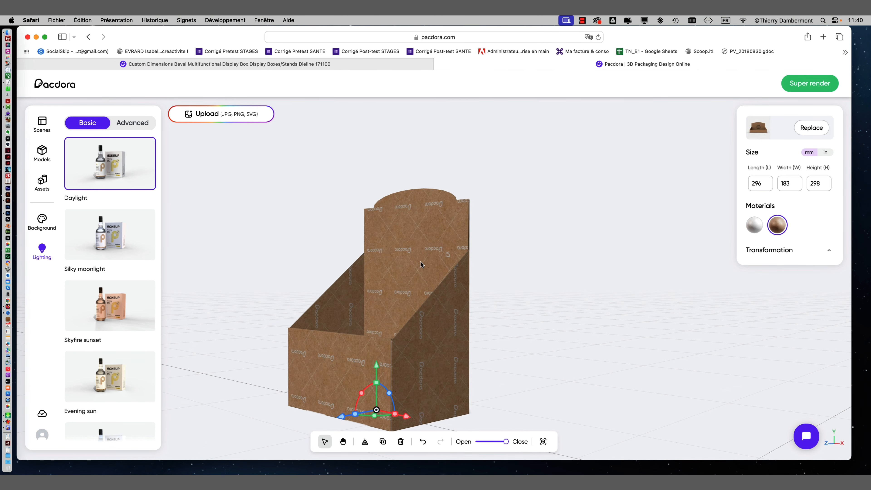
drag(455, 295, 442, 287)
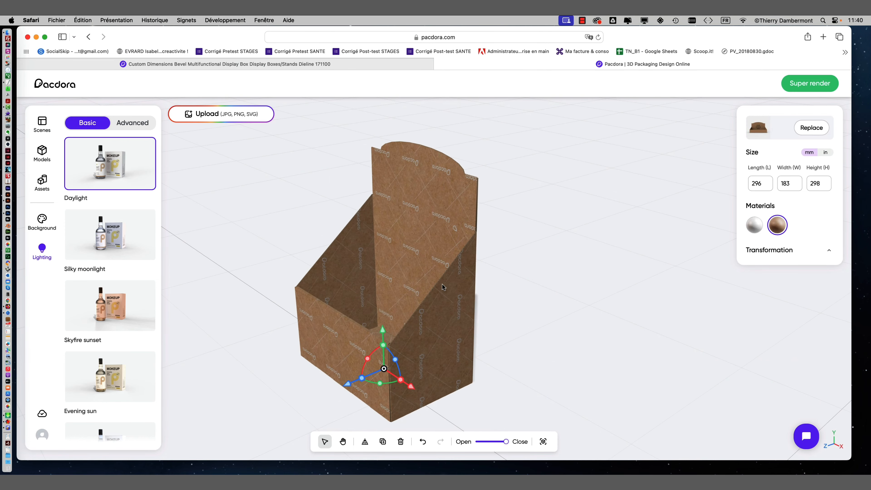
Check the library of replacement models for the display box and close it, then view the box from the front
click(811, 128)
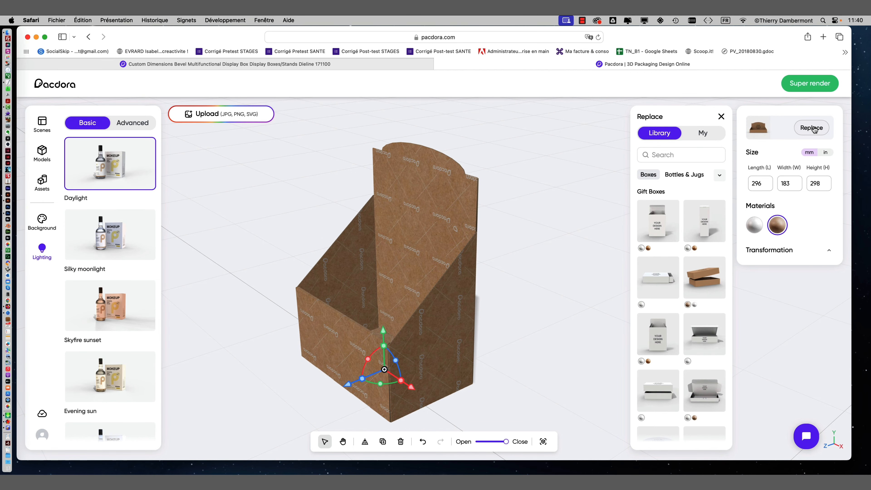
click(814, 130)
click(814, 130)
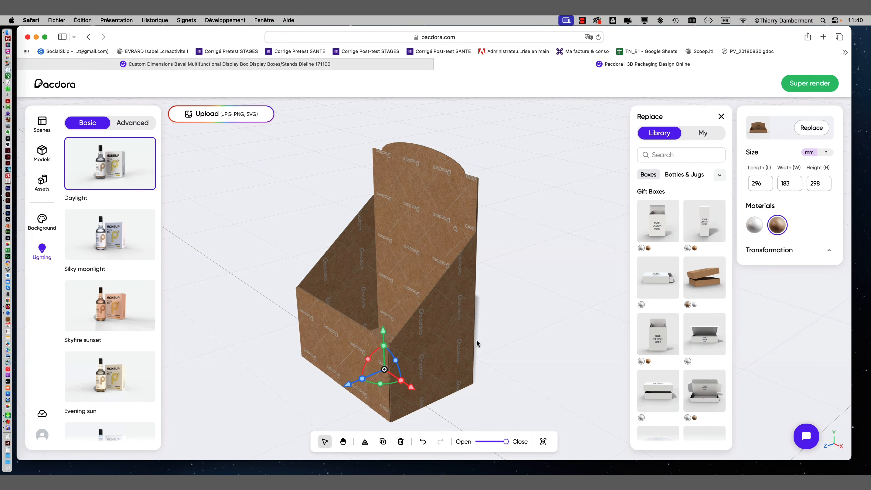
drag(291, 308, 421, 270)
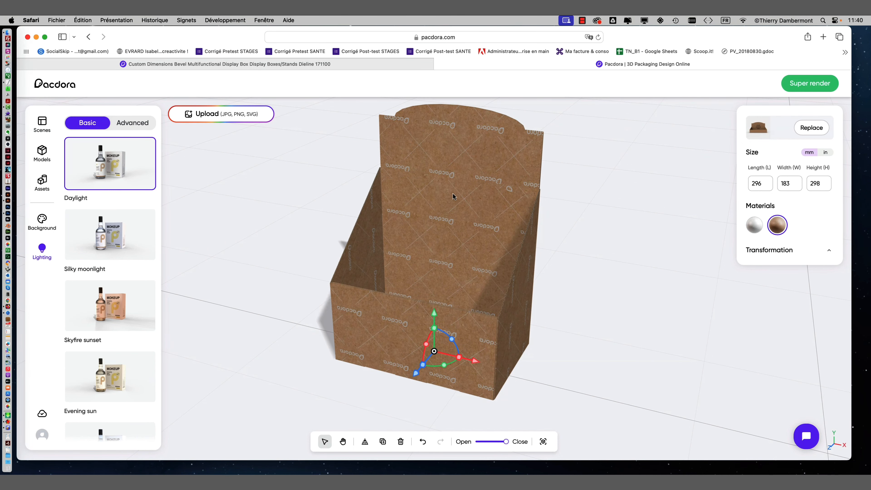
Compare the display box's dieline page with its 3D design, ending on the 3D design
click(330, 64)
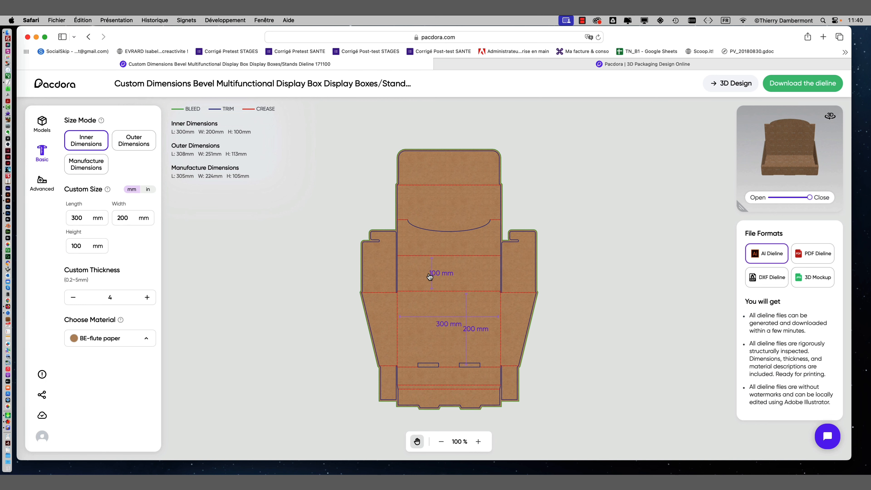
click(515, 62)
click(316, 65)
click(533, 65)
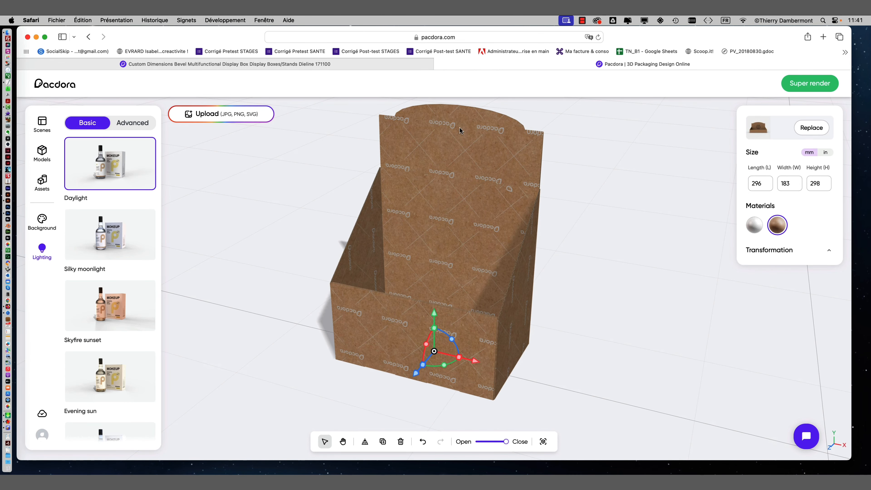
Go from the 3D design to the Pacdora home page by shortening the web address
click(435, 37)
click(359, 36)
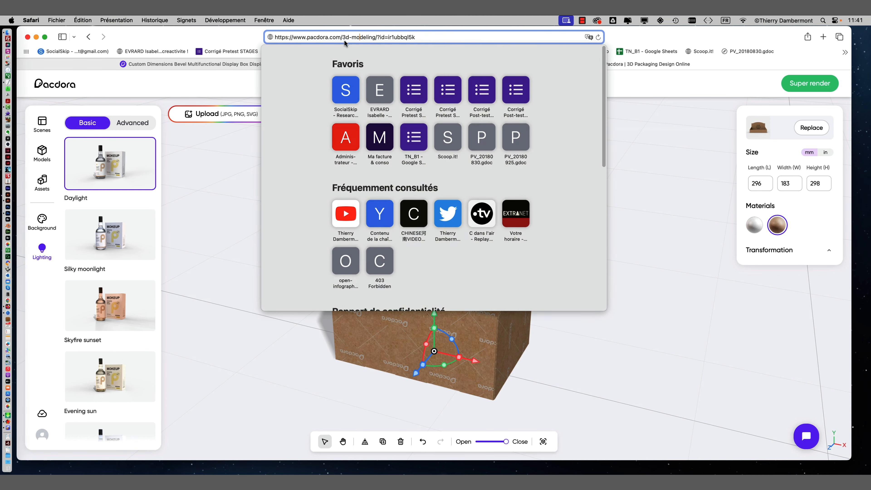
key(BackSpace)
key(Return)
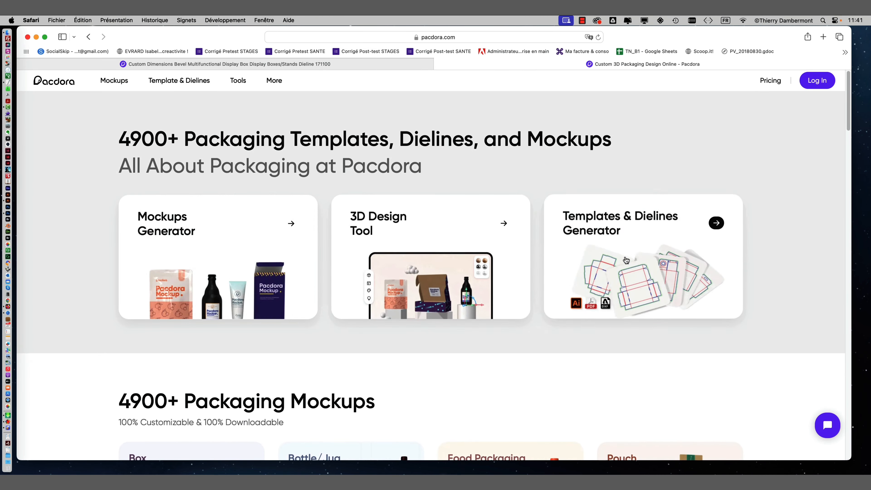
Open the Templates & Dielines Generator library and show its templates in Mockup Mode
click(616, 249)
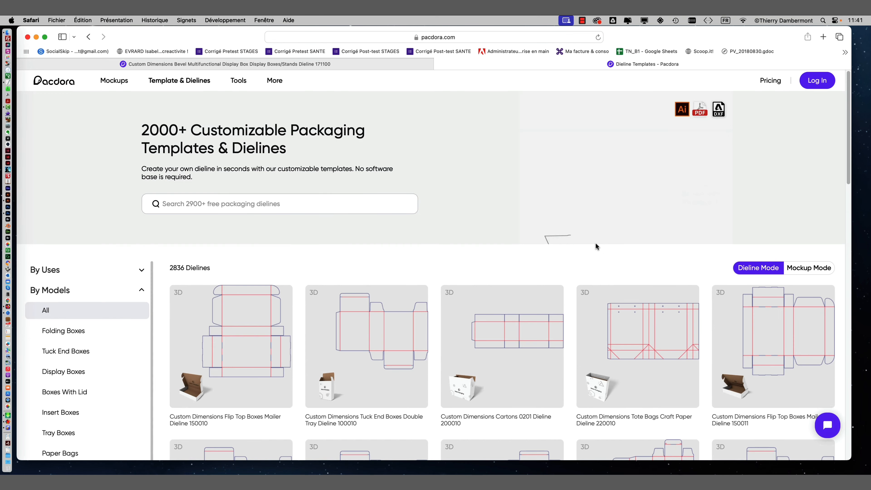
scroll(533, 303, down, 1)
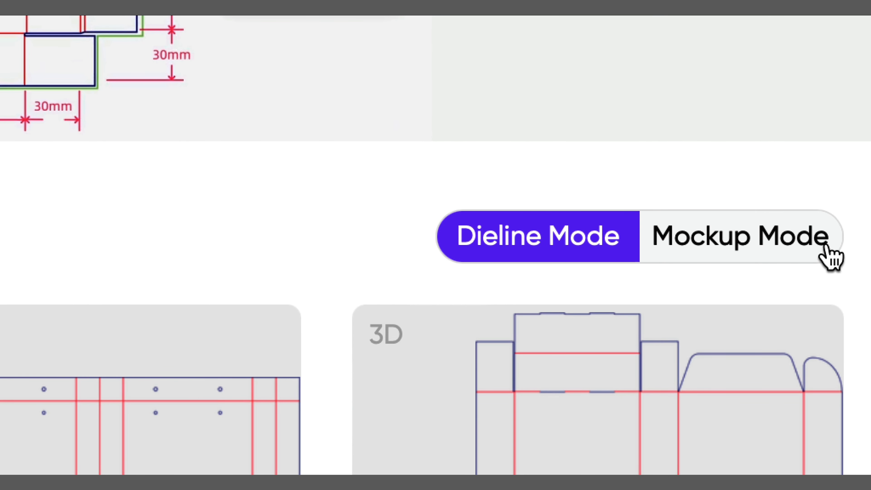
click(829, 255)
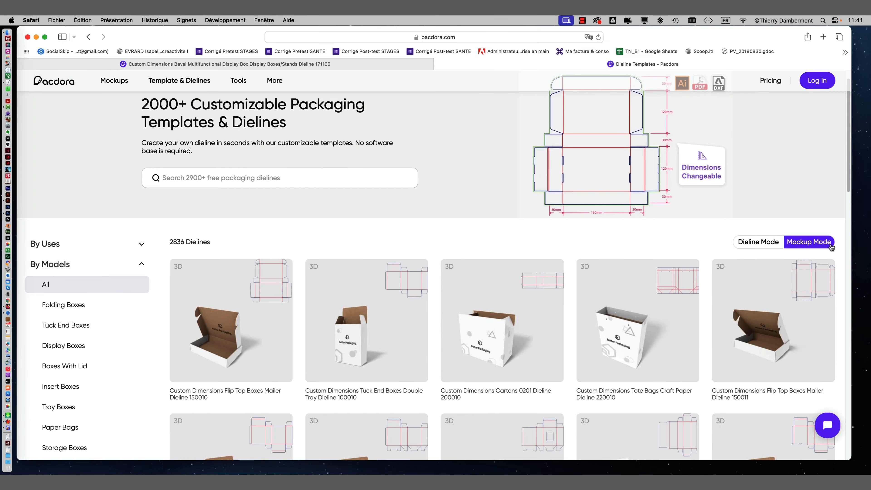
Enlarge the web page and browse the packaging templates across all models
scroll(569, 291, down, 9)
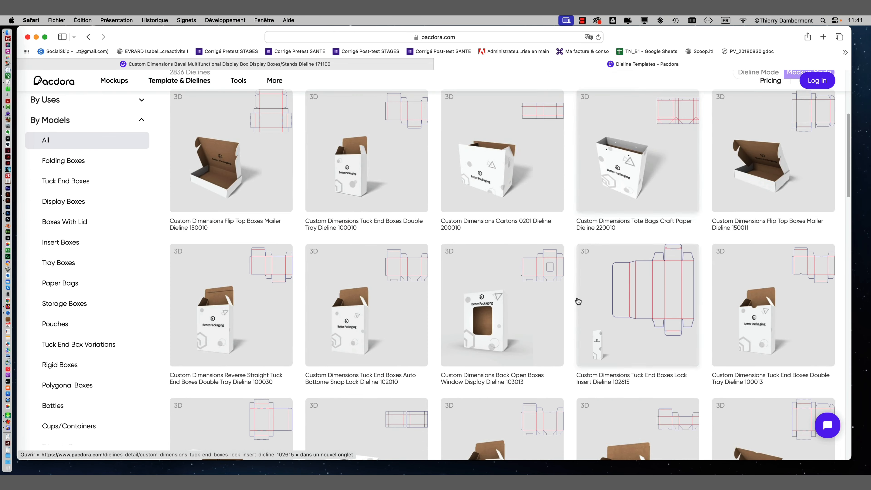
key(super+plus)
key(super+plus)
key(super+plus)
key(super+plus)
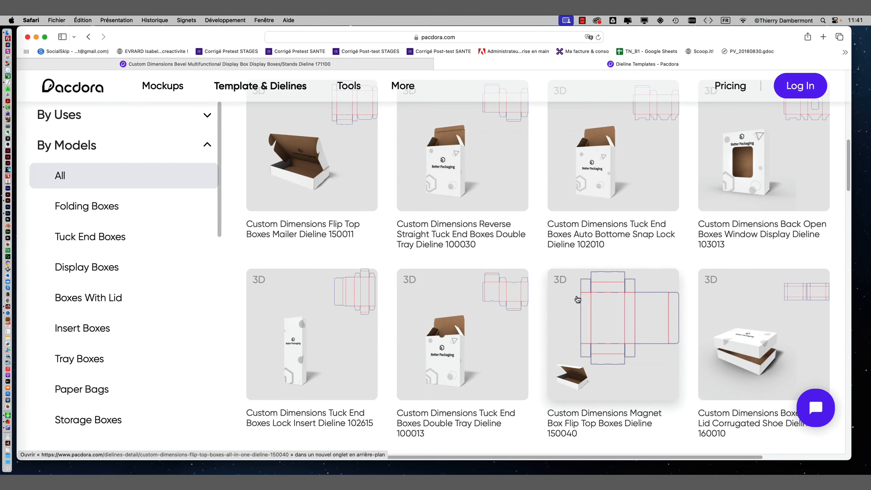
scroll(562, 257, down, 8)
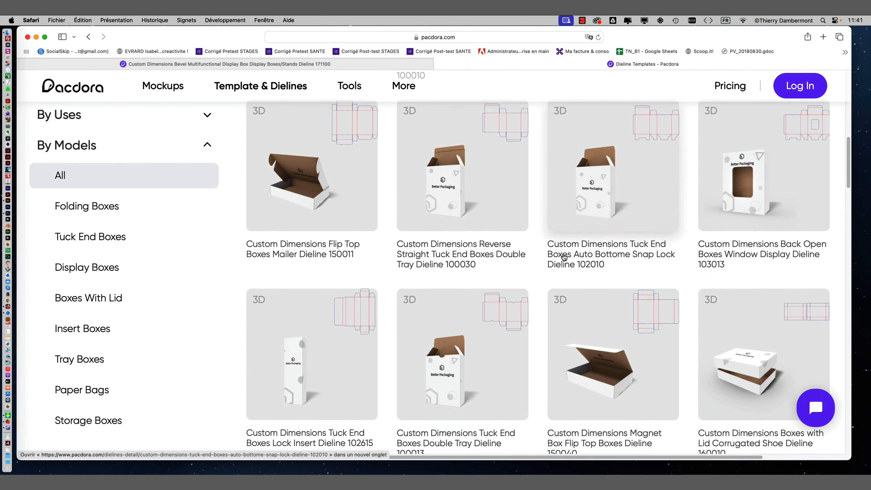
scroll(563, 257, down, 7)
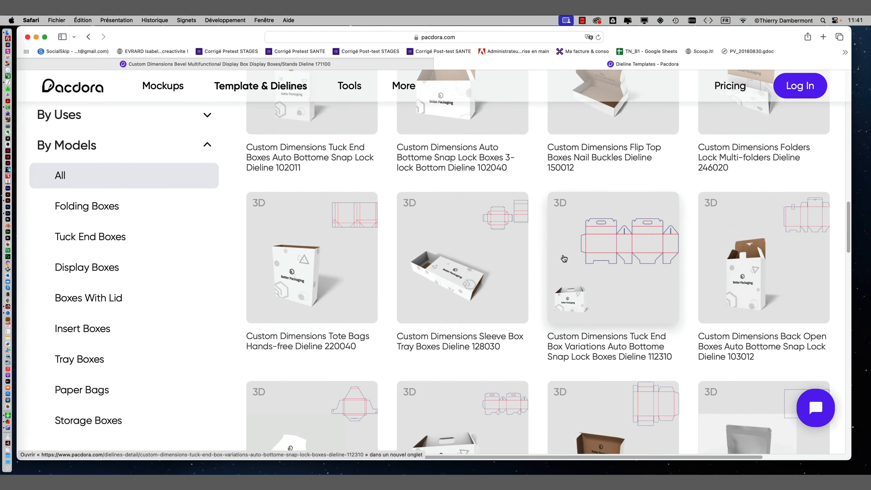
Review the model categories, filter the dielines by Display Boxes, and show them in Mockup Mode
scroll(130, 247, down, 1)
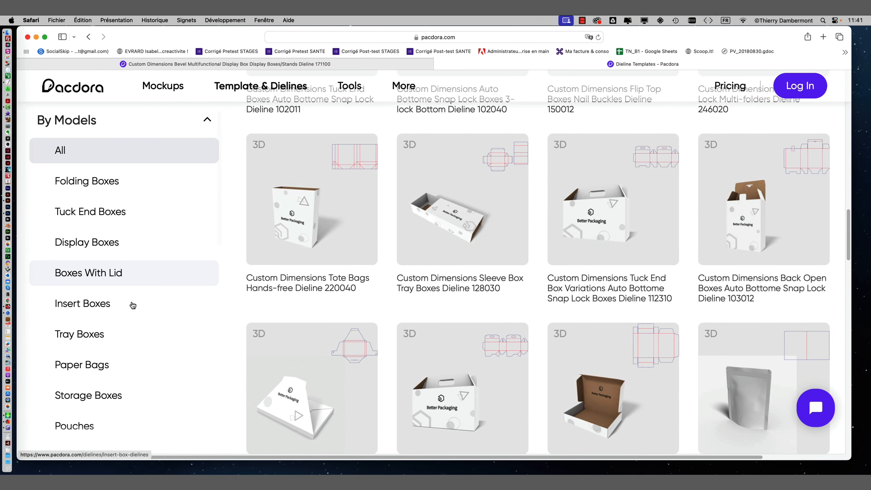
scroll(132, 309, down, 2)
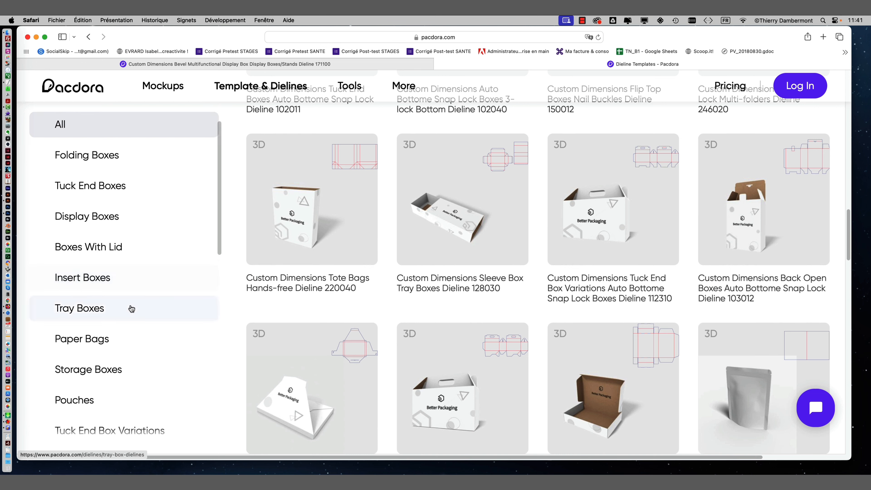
scroll(130, 310, down, 1)
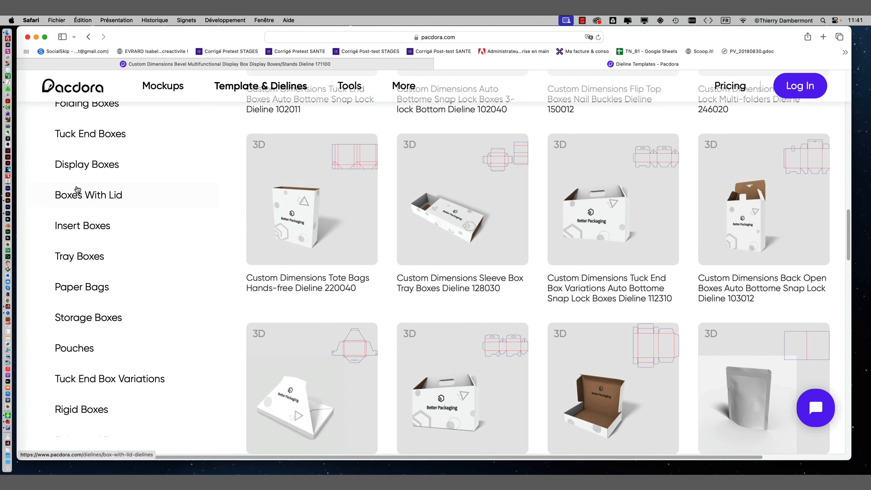
scroll(75, 196, up, 5)
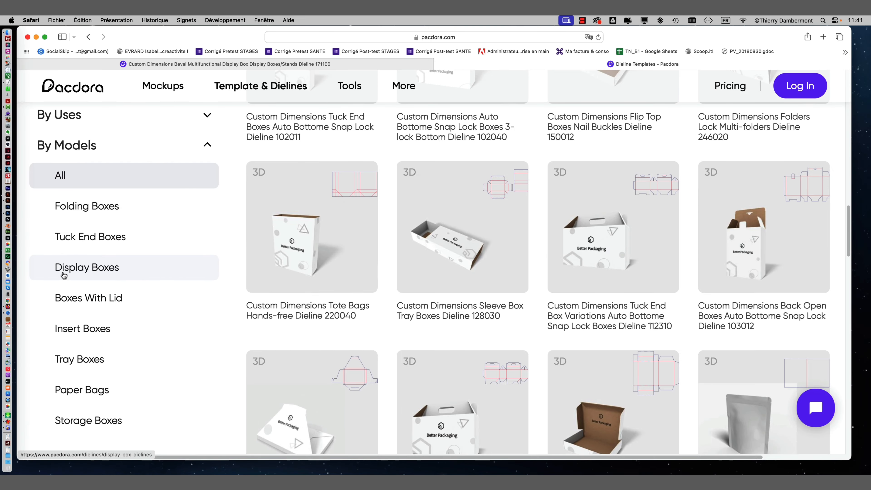
click(63, 273)
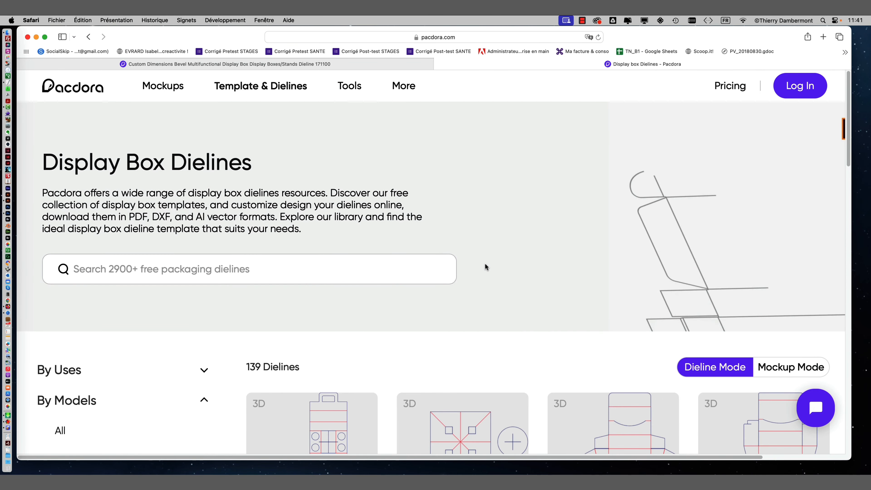
scroll(490, 263, down, 2)
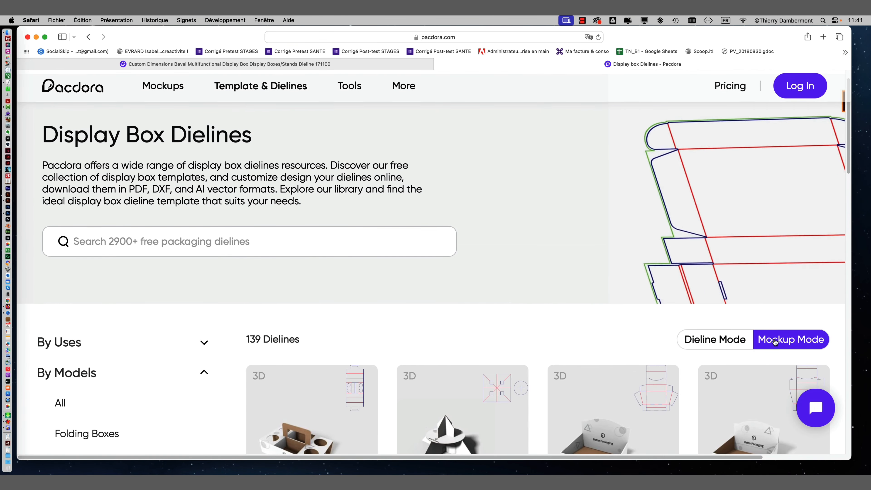
Browse the display box templates and examine the shapes offered, such as stands, handles and windowed boxes
scroll(584, 278, down, 6)
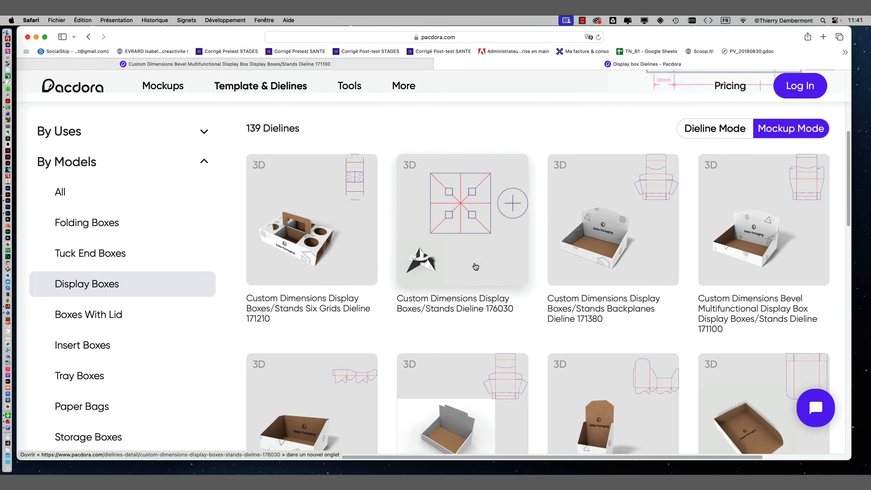
scroll(562, 323, down, 1)
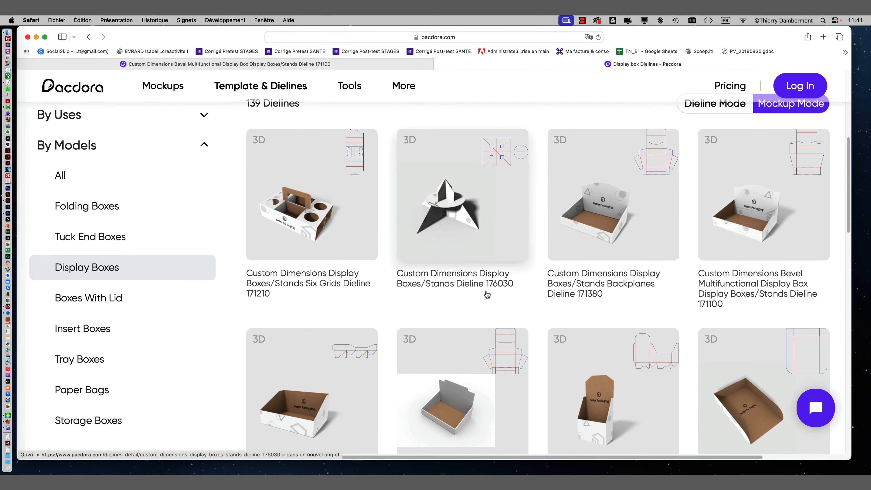
scroll(472, 289, down, 3)
scroll(473, 293, down, 12)
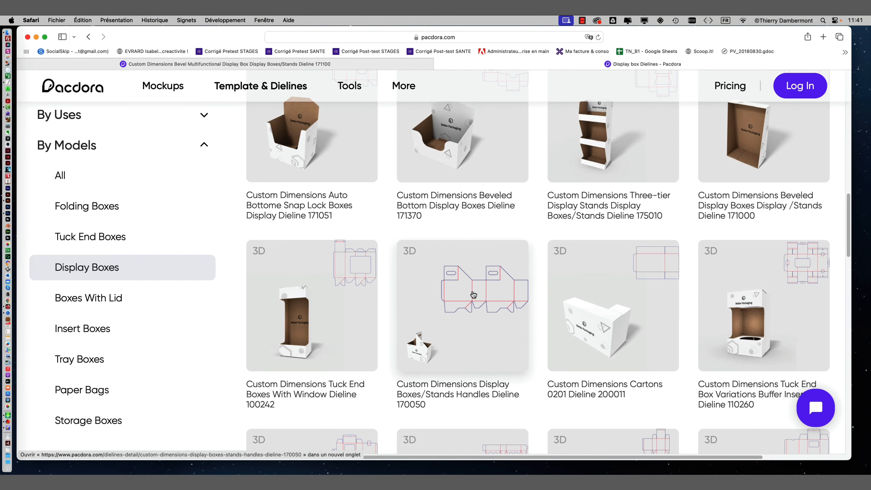
scroll(473, 294, down, 8)
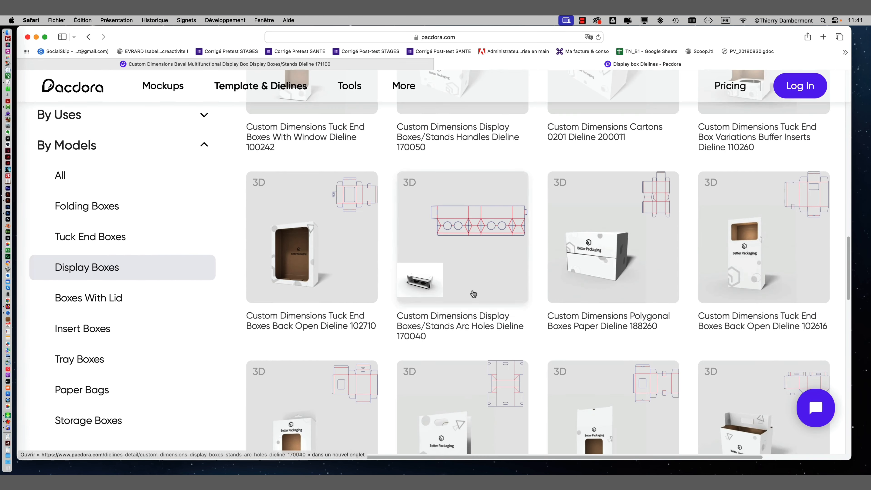
scroll(473, 293, up, 9)
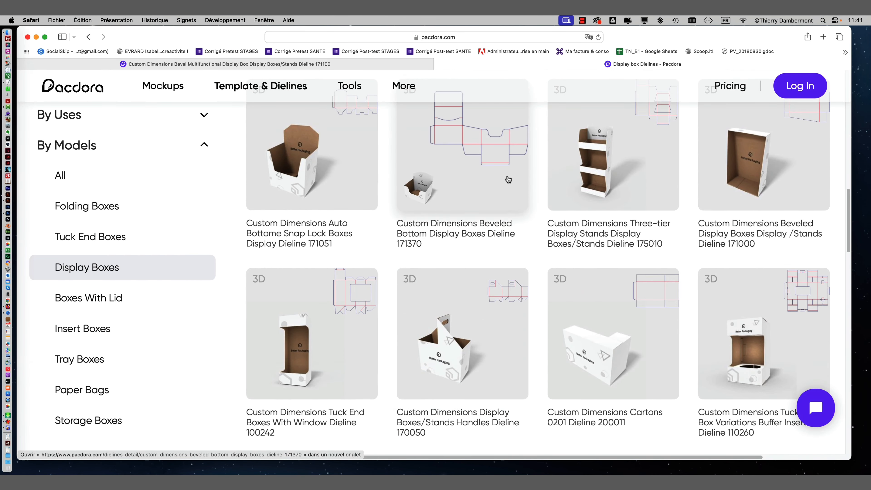
scroll(508, 179, up, 7)
scroll(506, 192, down, 6)
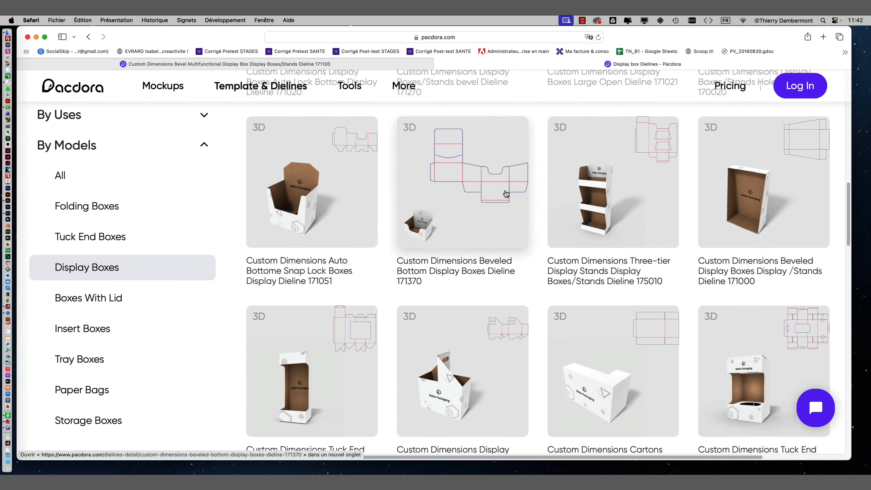
scroll(449, 363, down, 6)
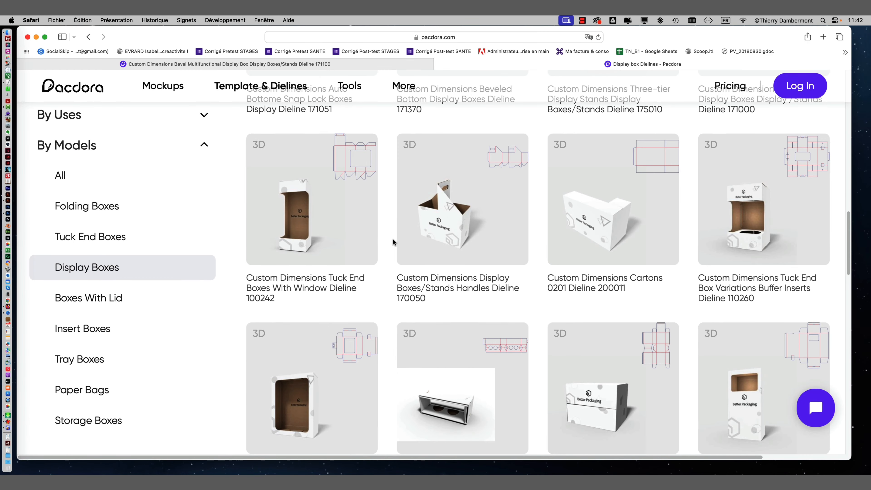
scroll(387, 271, down, 2)
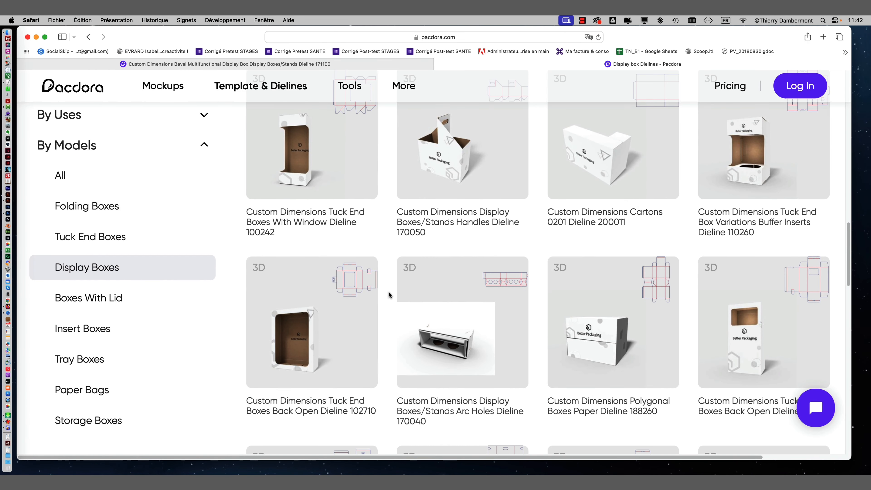
scroll(387, 290, down, 4)
scroll(389, 292, down, 1)
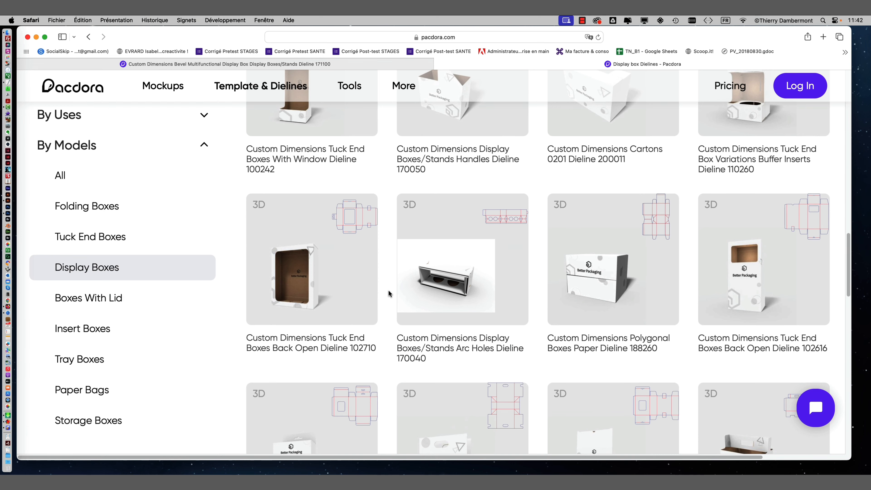
scroll(388, 292, down, 20)
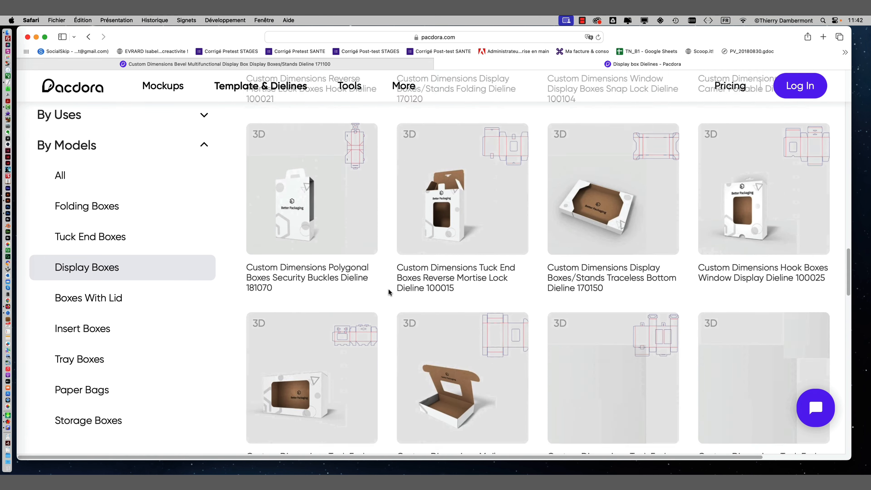
Browse the remaining display box templates through to the end of the first results page
scroll(388, 290, down, 15)
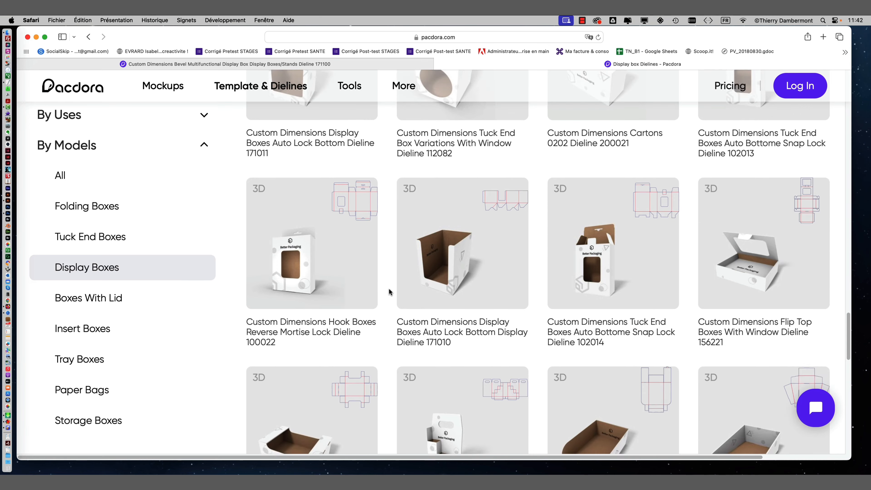
scroll(389, 292, down, 15)
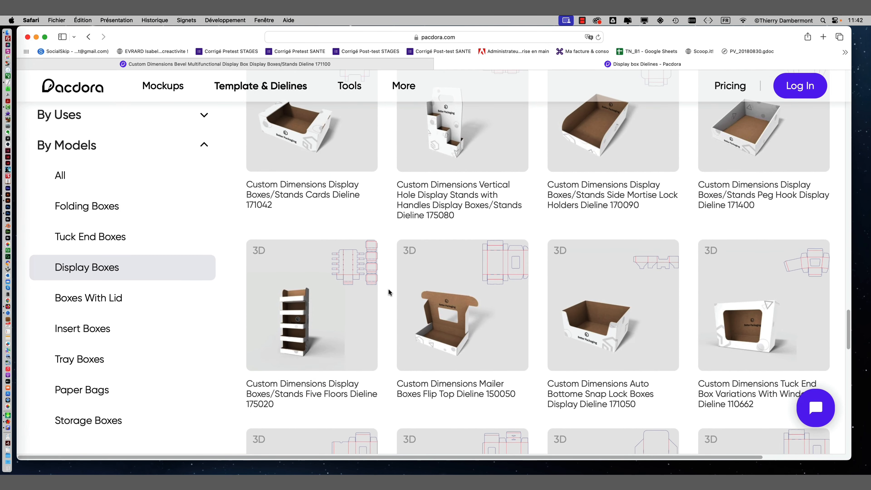
scroll(388, 292, down, 2)
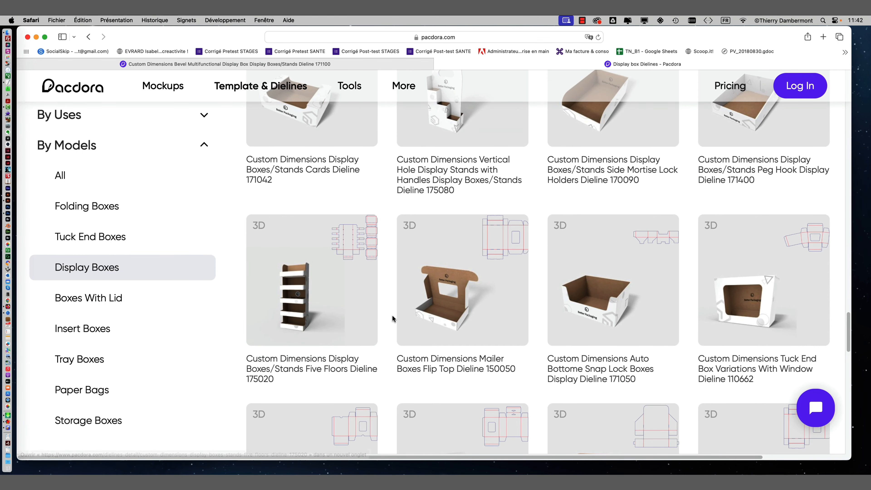
scroll(394, 314, down, 5)
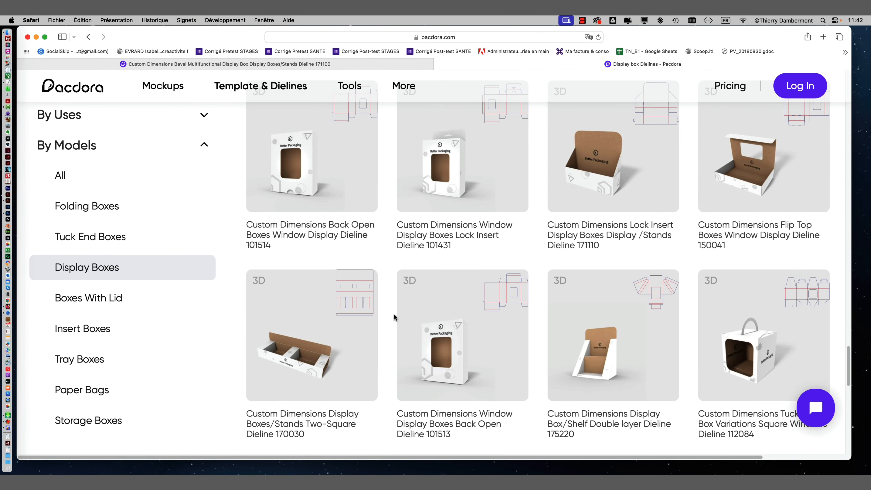
scroll(394, 313, down, 2)
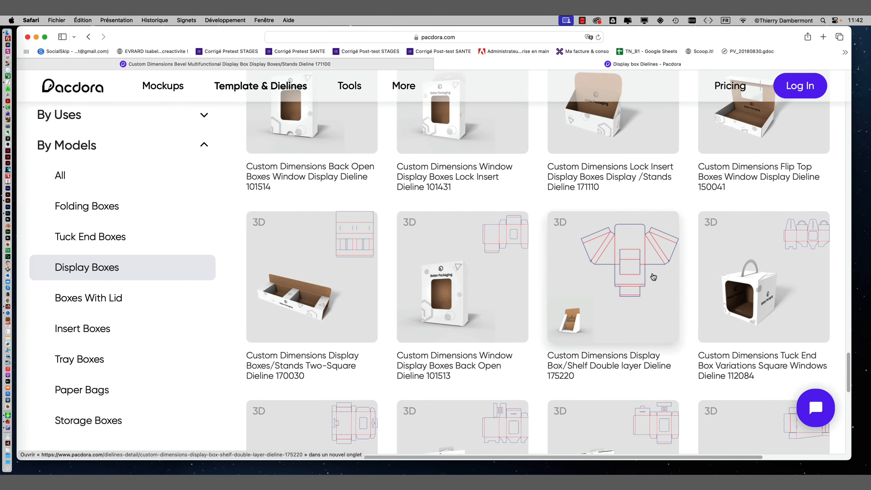
scroll(536, 296, down, 15)
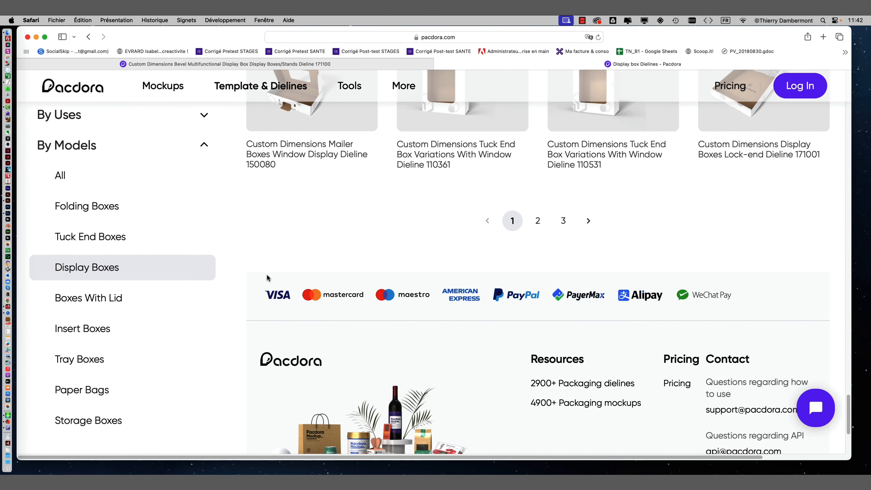
scroll(243, 279, down, 2)
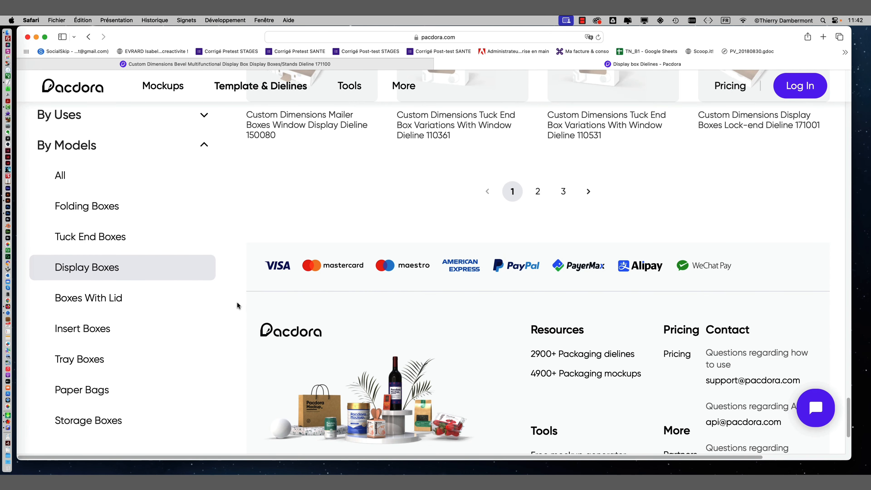
Review the remaining model categories, from Boxes With Lid to Others, and return to the start of the page
scroll(240, 300, down, 1)
scroll(154, 315, down, 3)
scroll(144, 320, down, 5)
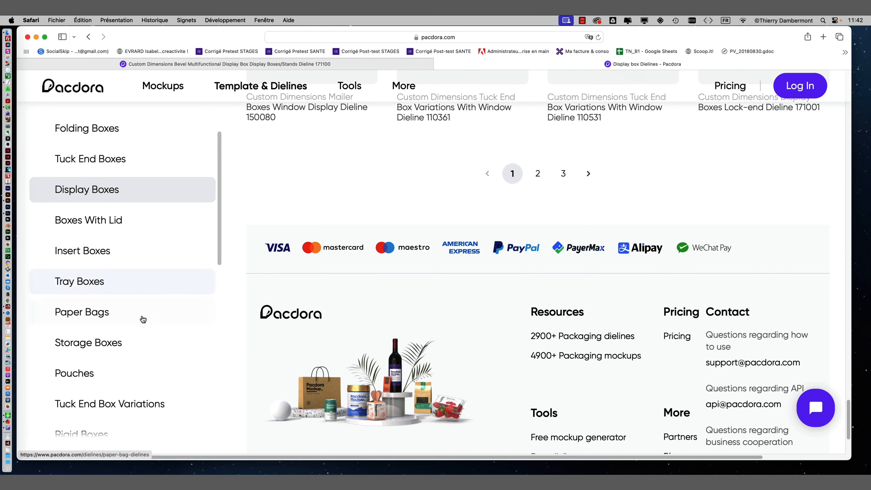
scroll(141, 315, down, 5)
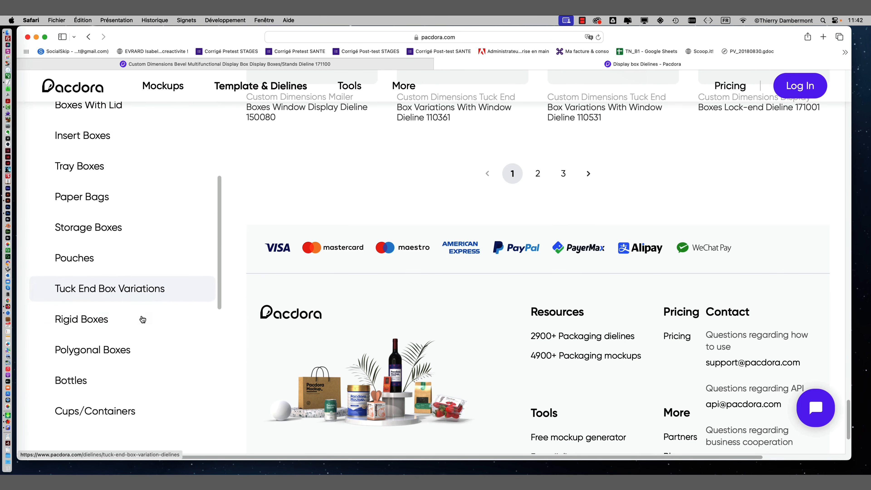
scroll(122, 339, down, 10)
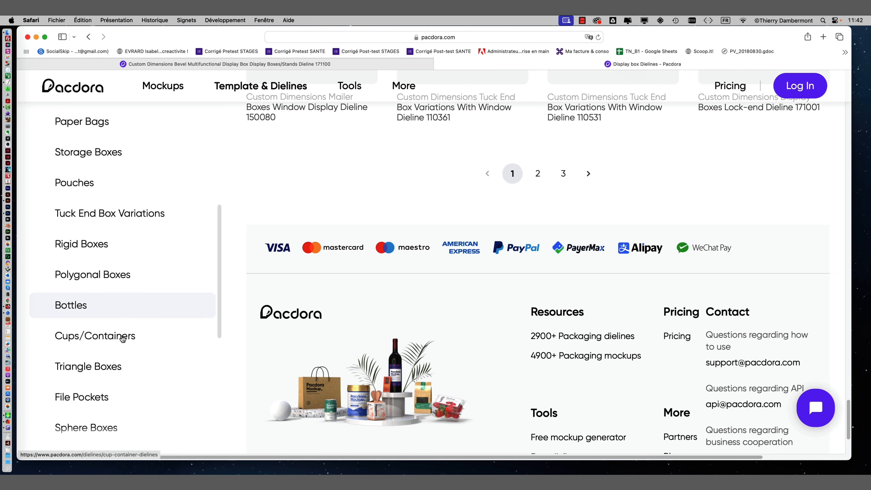
scroll(122, 339, down, 5)
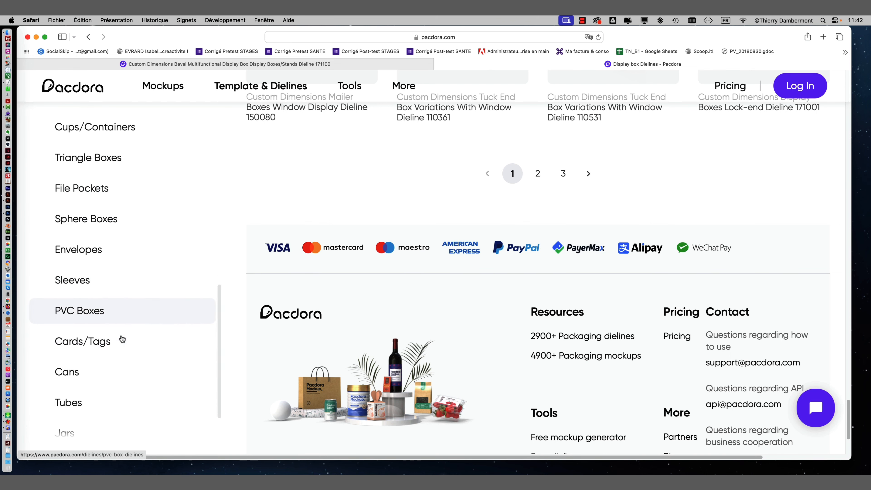
scroll(121, 339, down, 6)
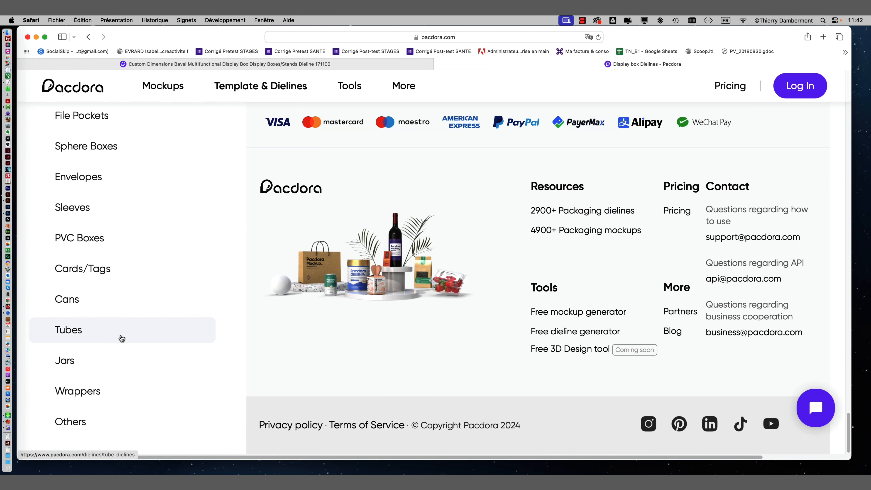
scroll(219, 224, up, 18)
scroll(229, 206, up, 15)
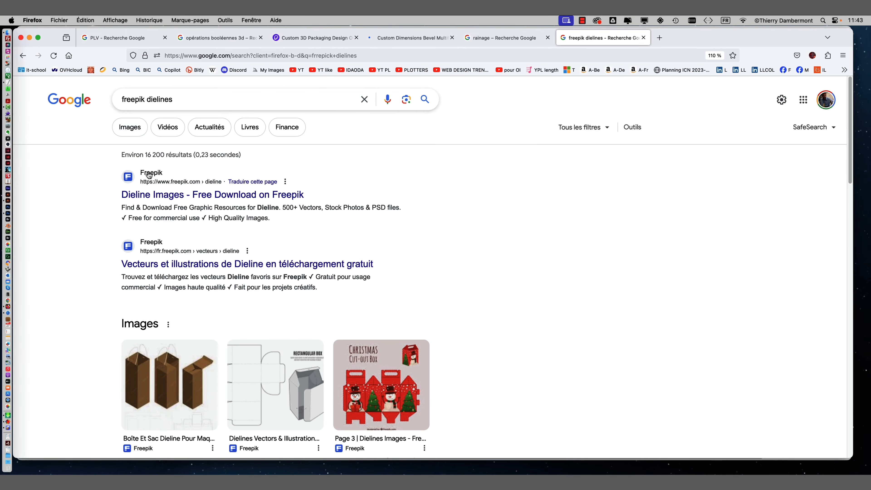
Switch to Firefox, open Freepik's Dieline Images search result, and dismiss the Google sign-in prompt
click(271, 460)
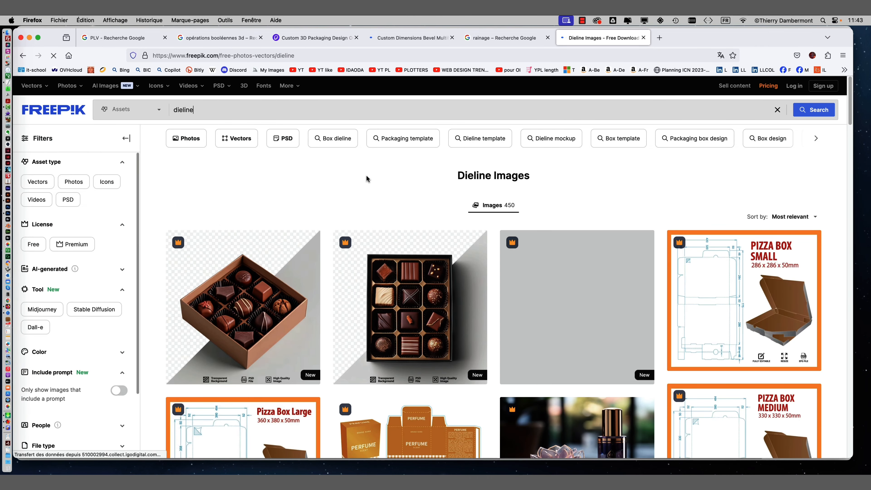
scroll(366, 179, down, 1)
scroll(366, 175, down, 6)
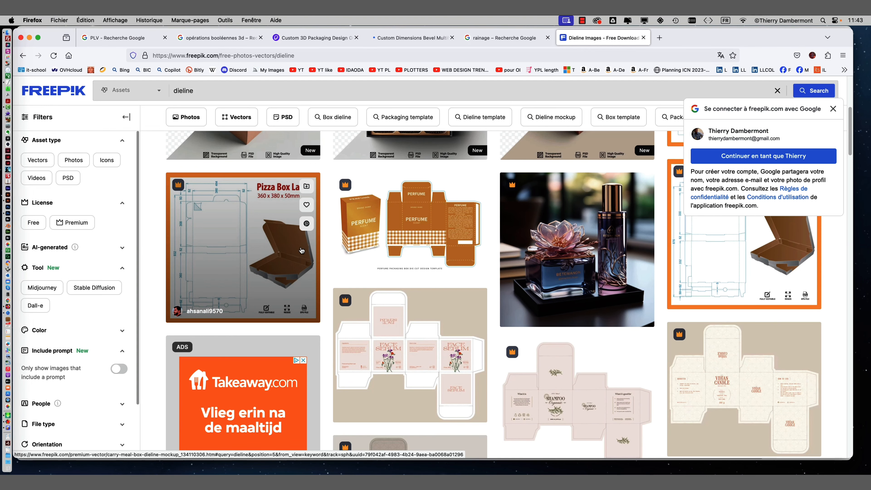
click(832, 109)
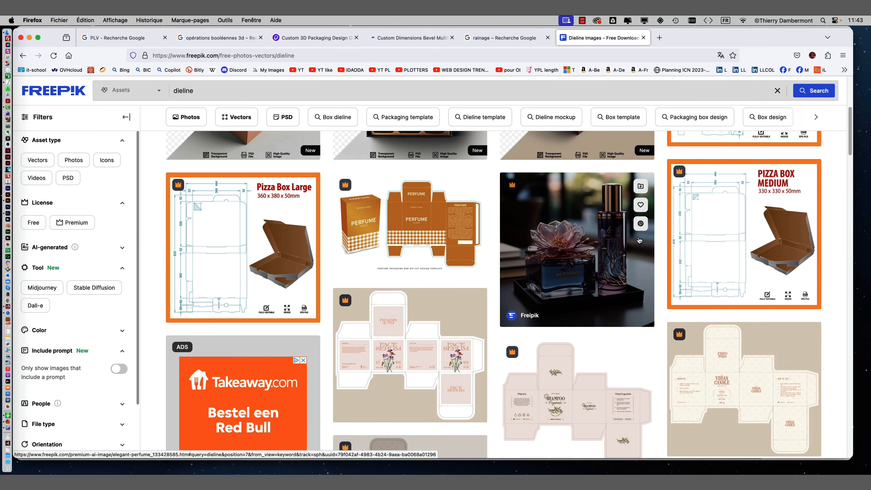
Browse Freepik's dieline images and examine the flat packaging layouts offered for cosmetics, candles and perfume boxes
scroll(637, 236, down, 2)
scroll(661, 270, down, 6)
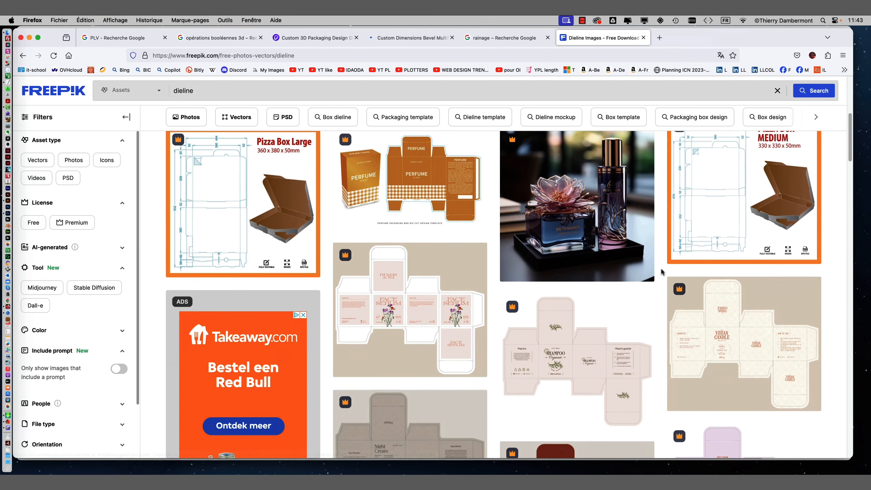
scroll(660, 267, down, 6)
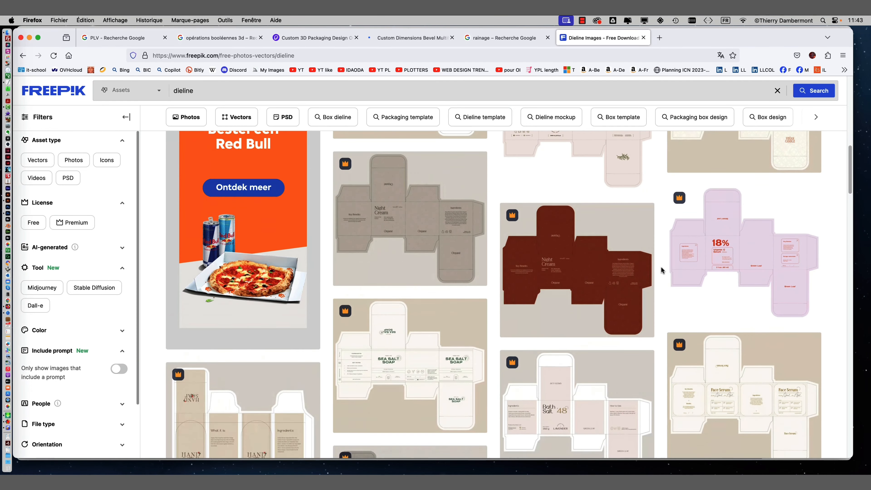
scroll(658, 261, down, 2)
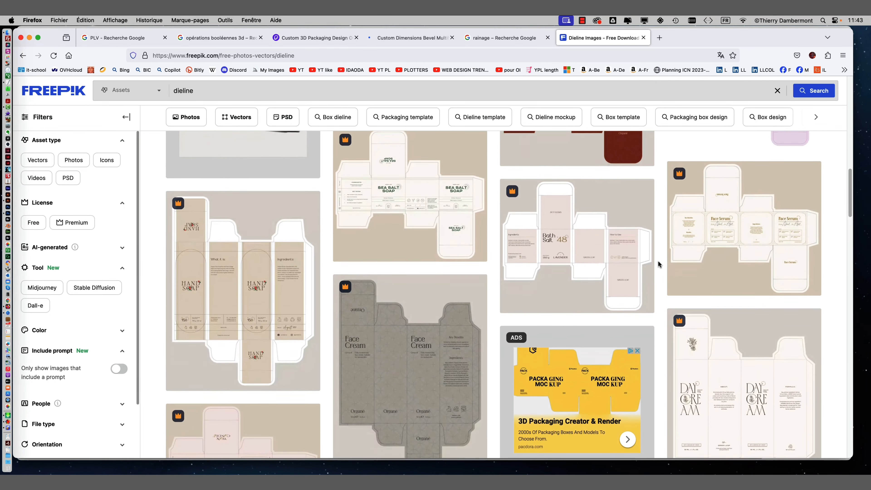
scroll(658, 264, down, 10)
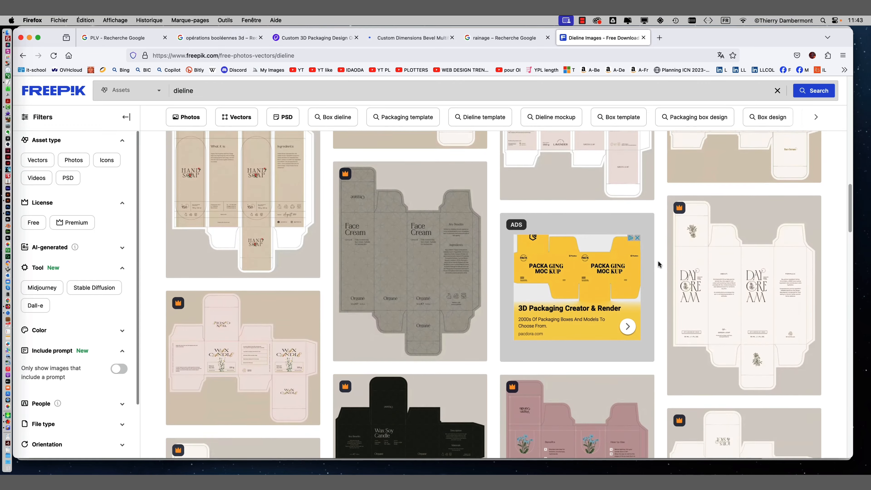
scroll(658, 264, down, 10)
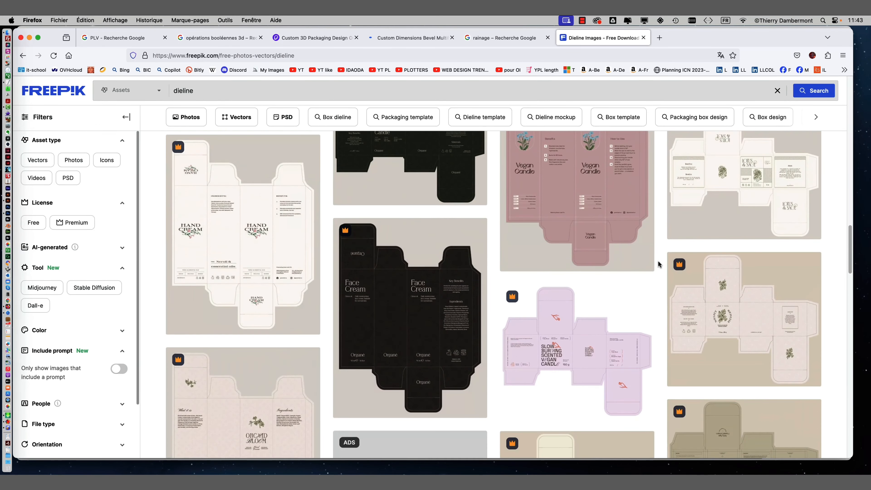
scroll(658, 264, down, 3)
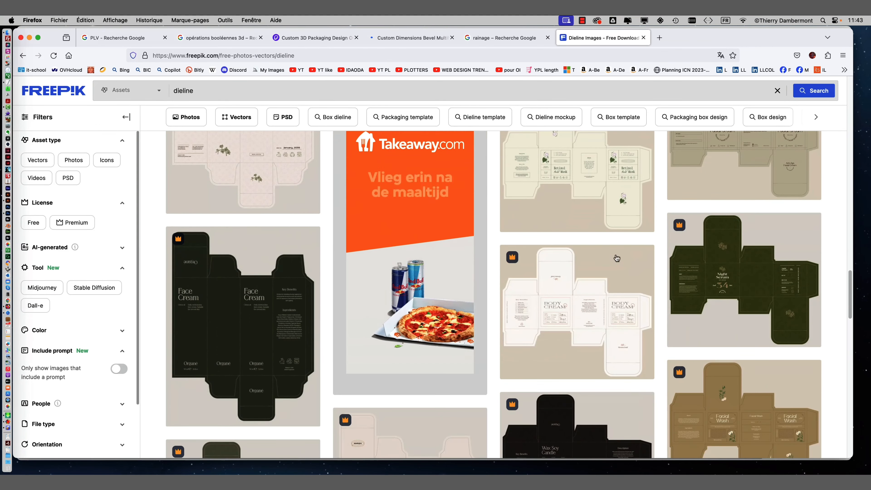
scroll(152, 273, down, 4)
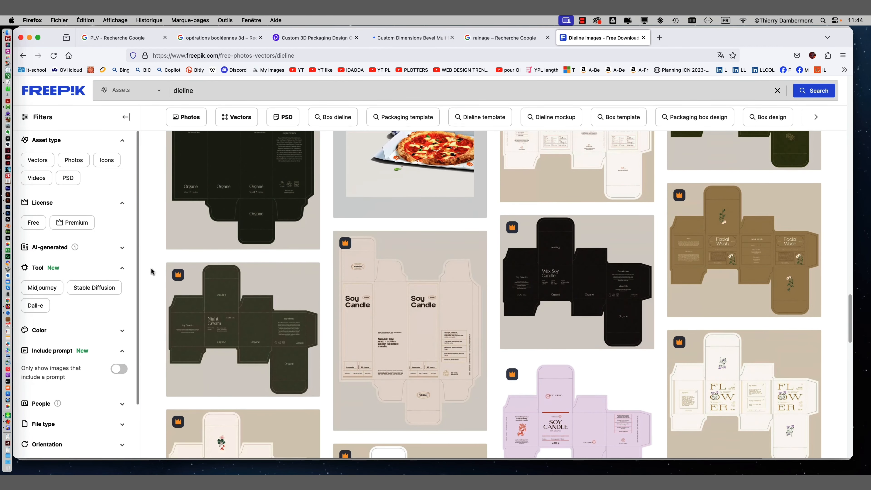
scroll(152, 271, down, 4)
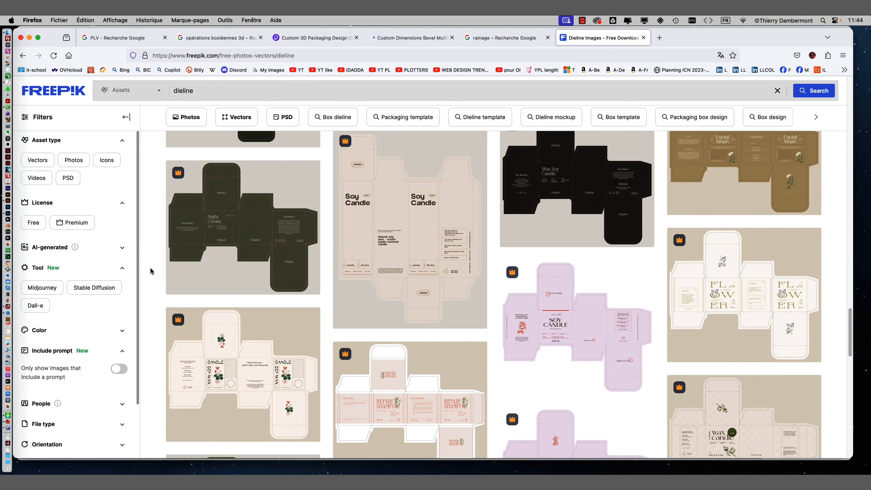
scroll(151, 271, down, 4)
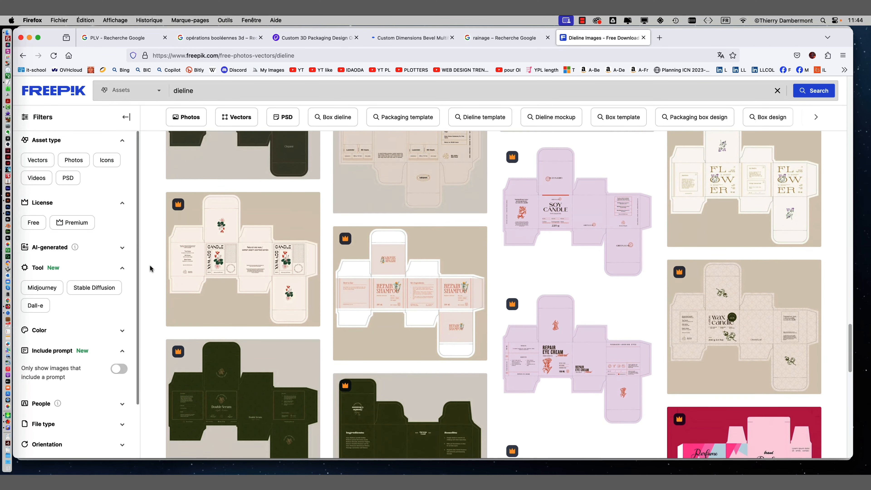
scroll(150, 268, down, 1)
scroll(146, 254, down, 5)
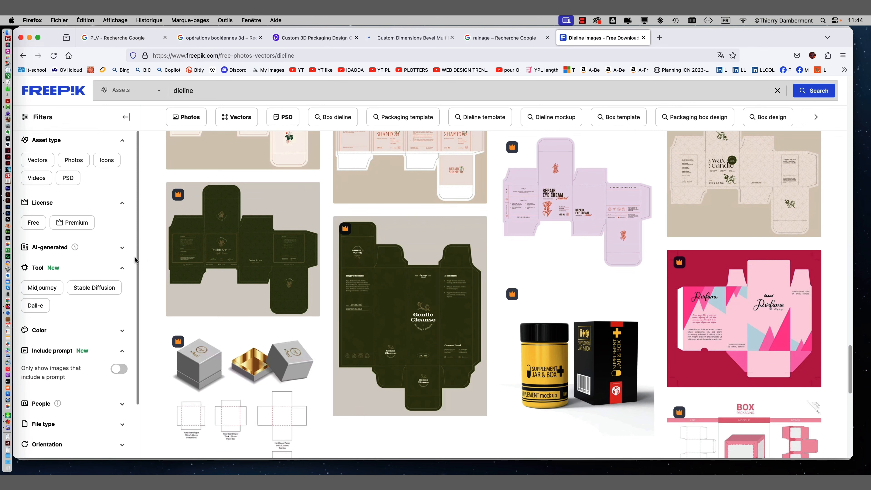
Expand Freepik's AI-generated filter options and minimize the Firefox window to return to Pacdora in Safari
click(123, 250)
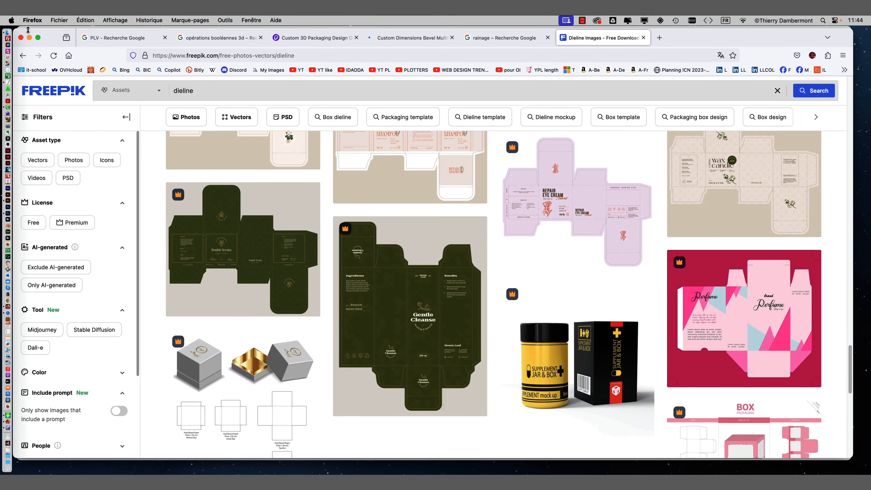
click(29, 38)
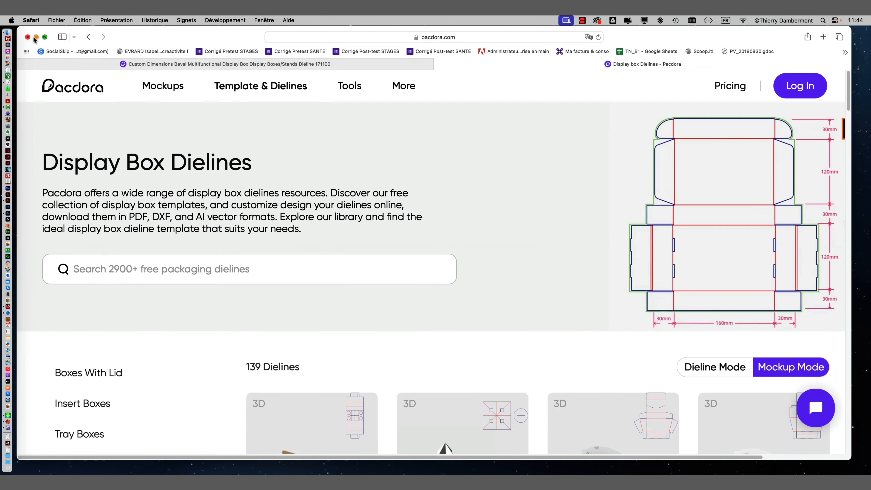